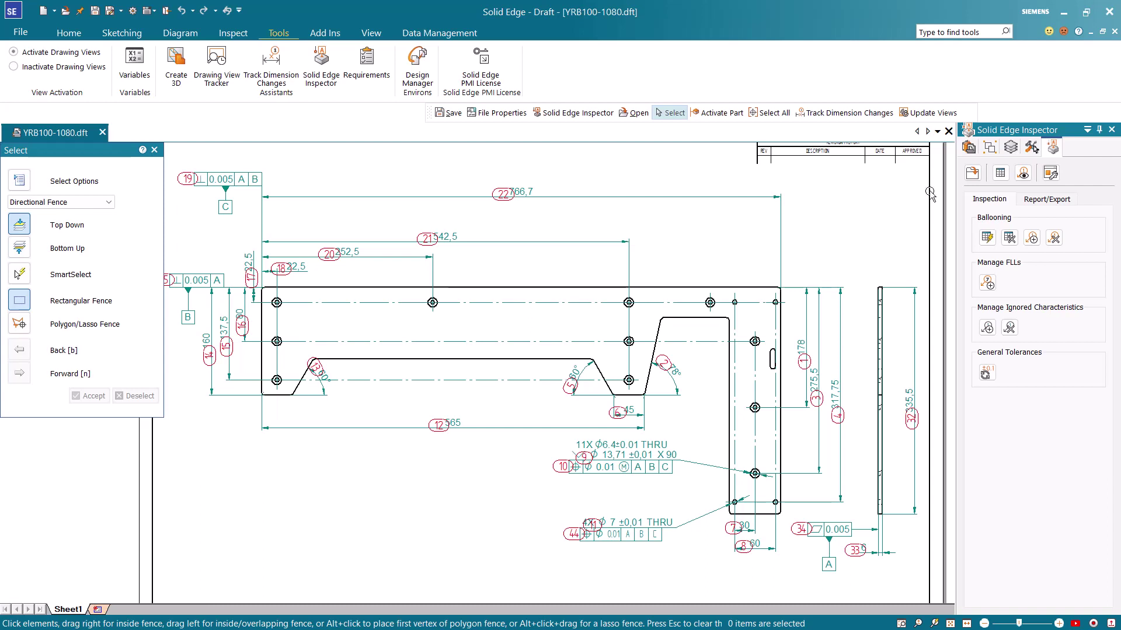
Review the QDAS characteristics spreadsheet and open the Report dialog set to CustomReport
left_click(999, 174)
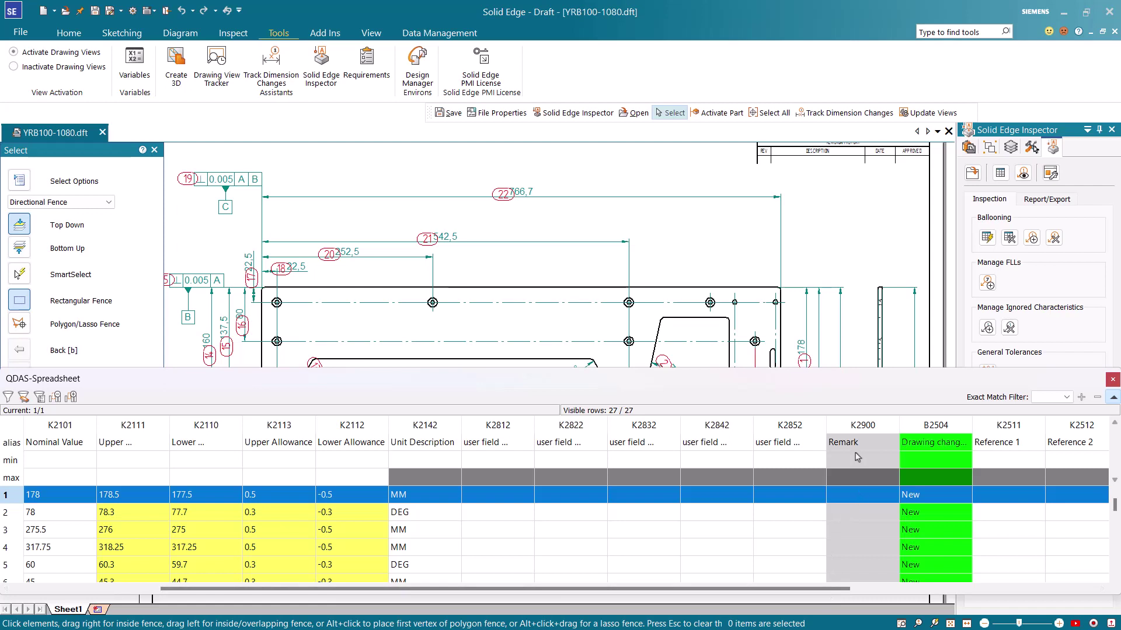
left_click(1039, 201)
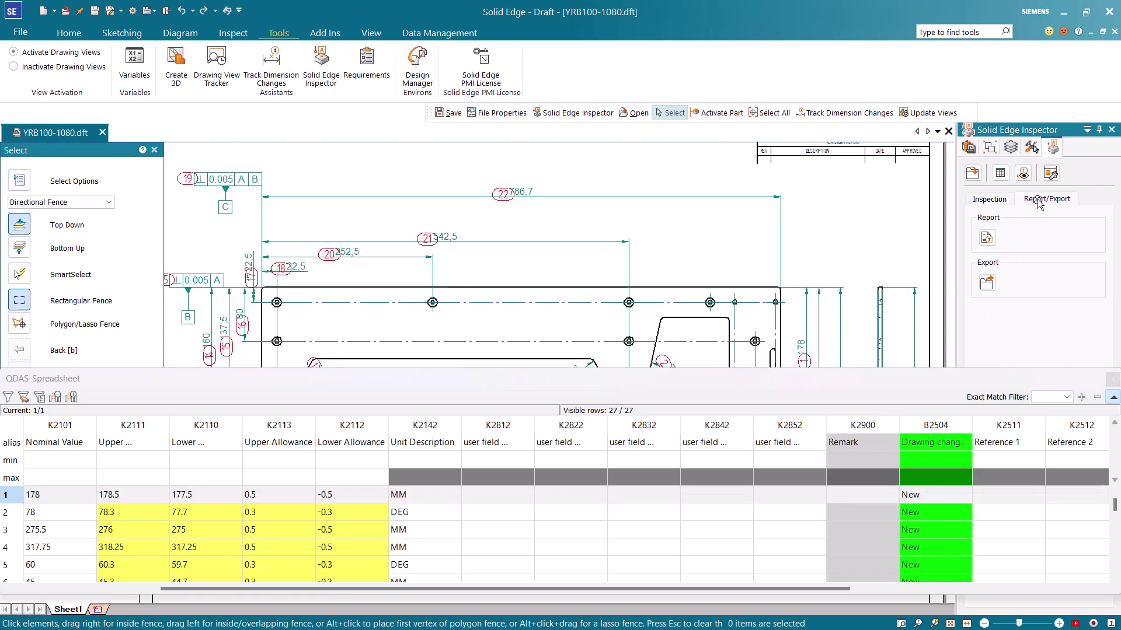
left_click(987, 239)
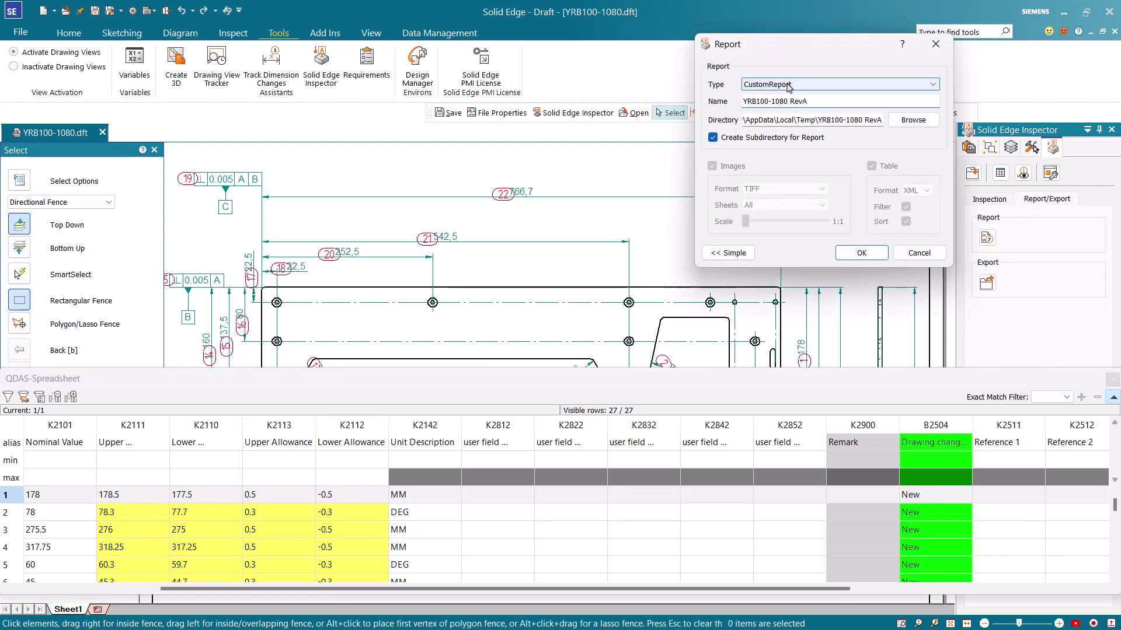
left_click(809, 102)
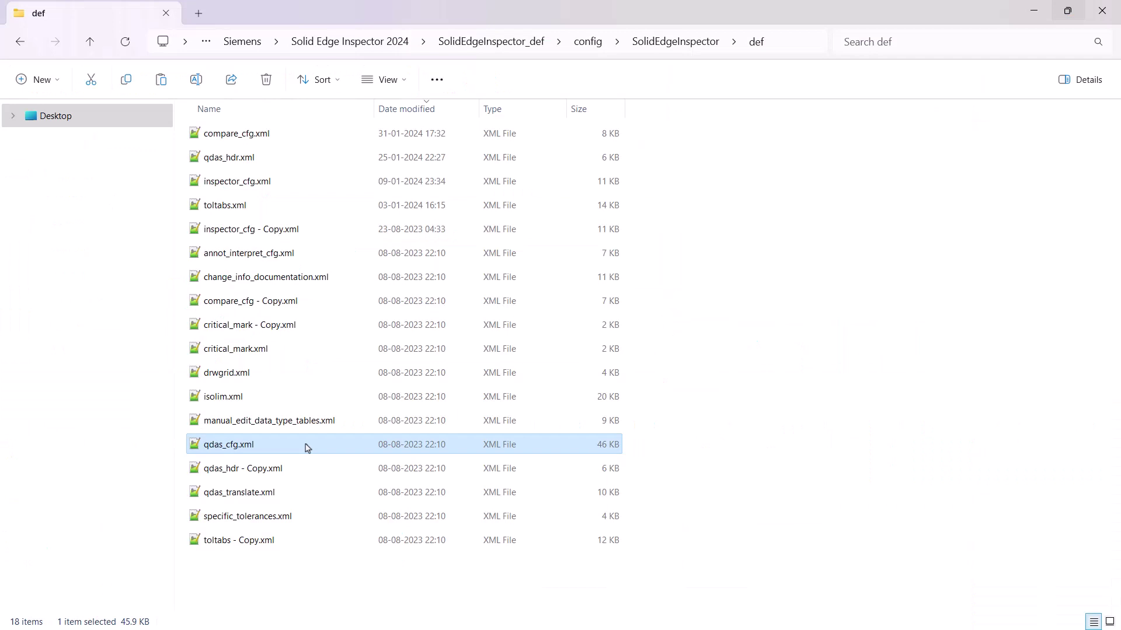
Paste a backup copy of qdas_cfg.xml into the def folder and open the original in Notepad++
right_click(306, 447)
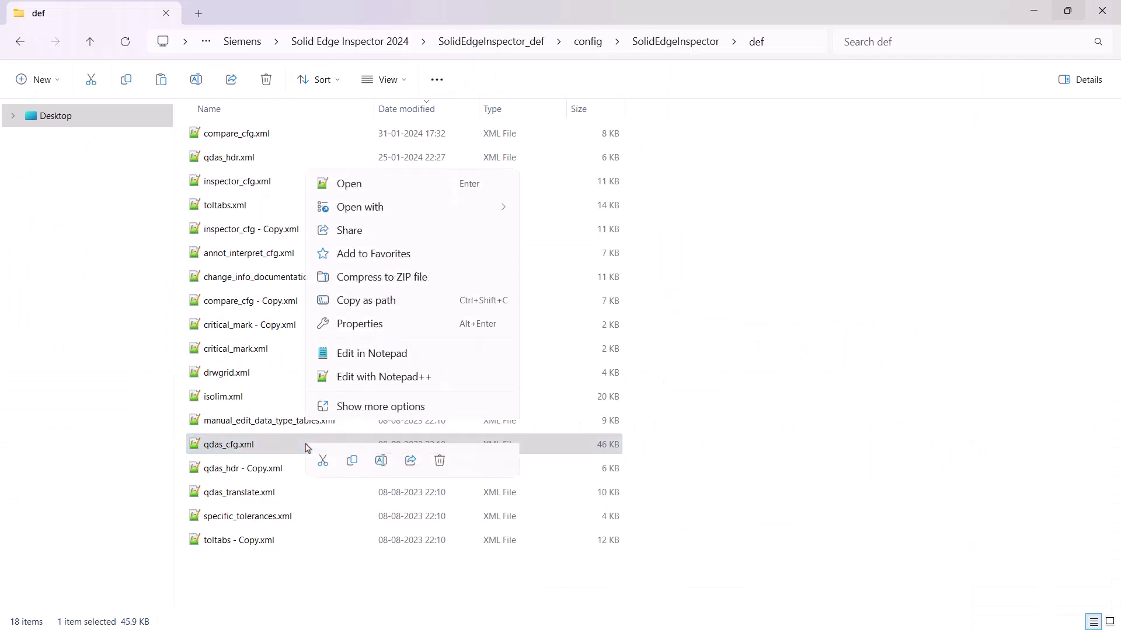
left_click(354, 464)
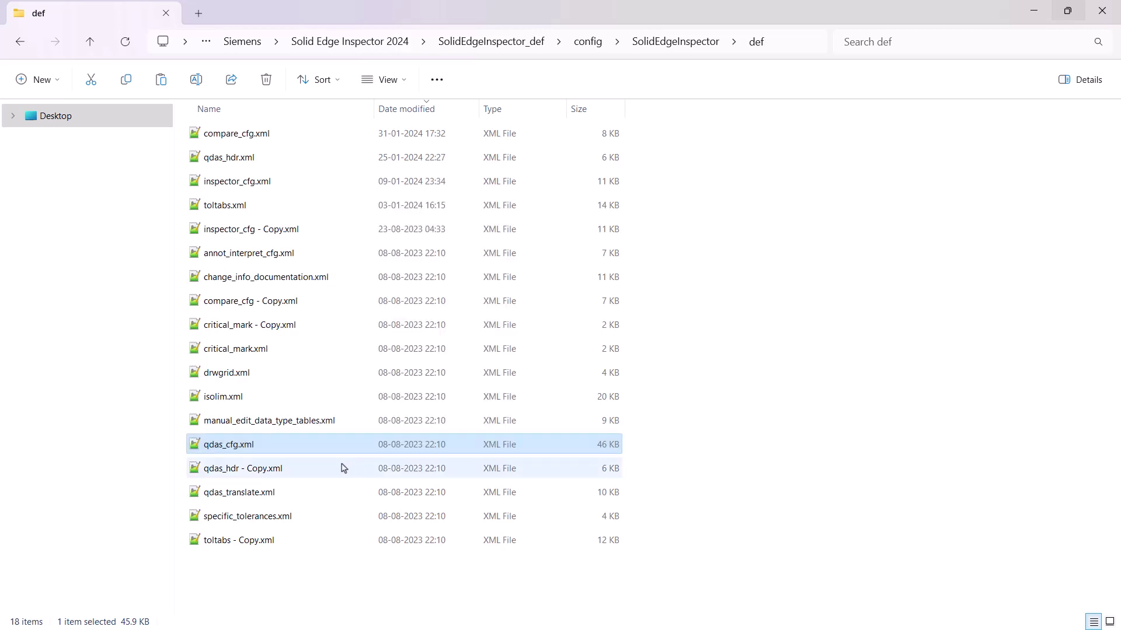
right_click(292, 580)
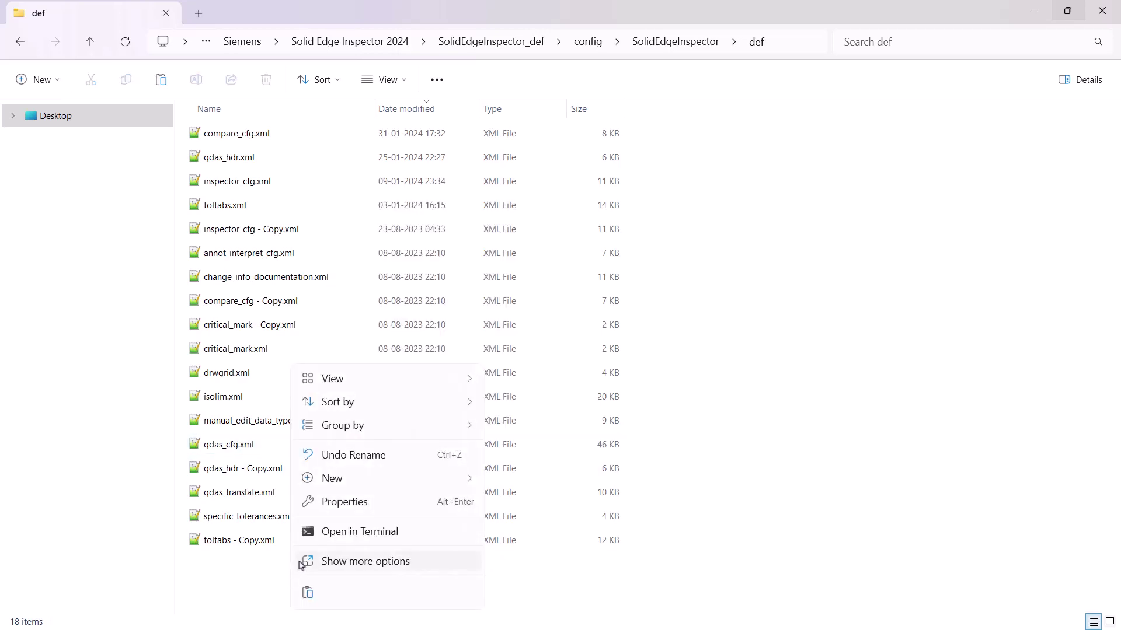
left_click(307, 588)
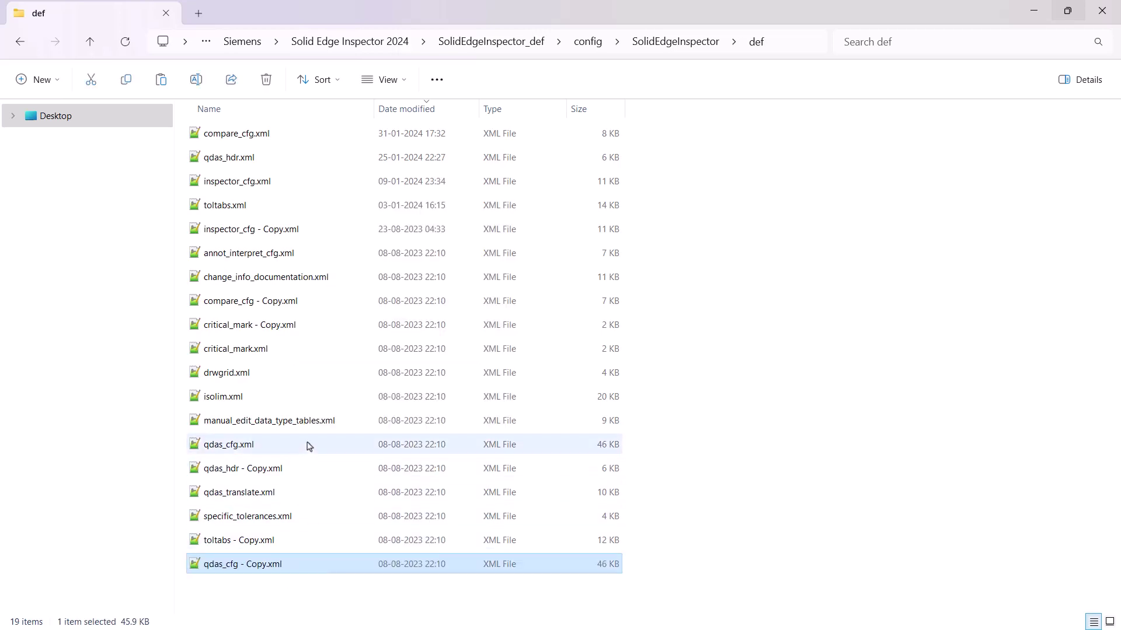
left_click(306, 447)
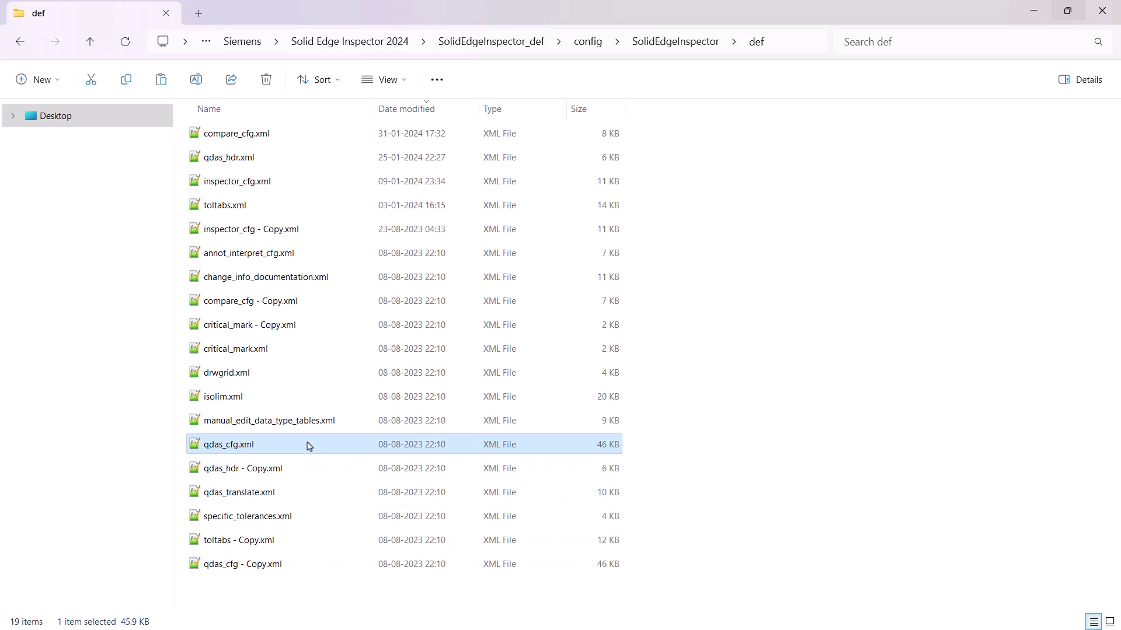
double_click(312, 446)
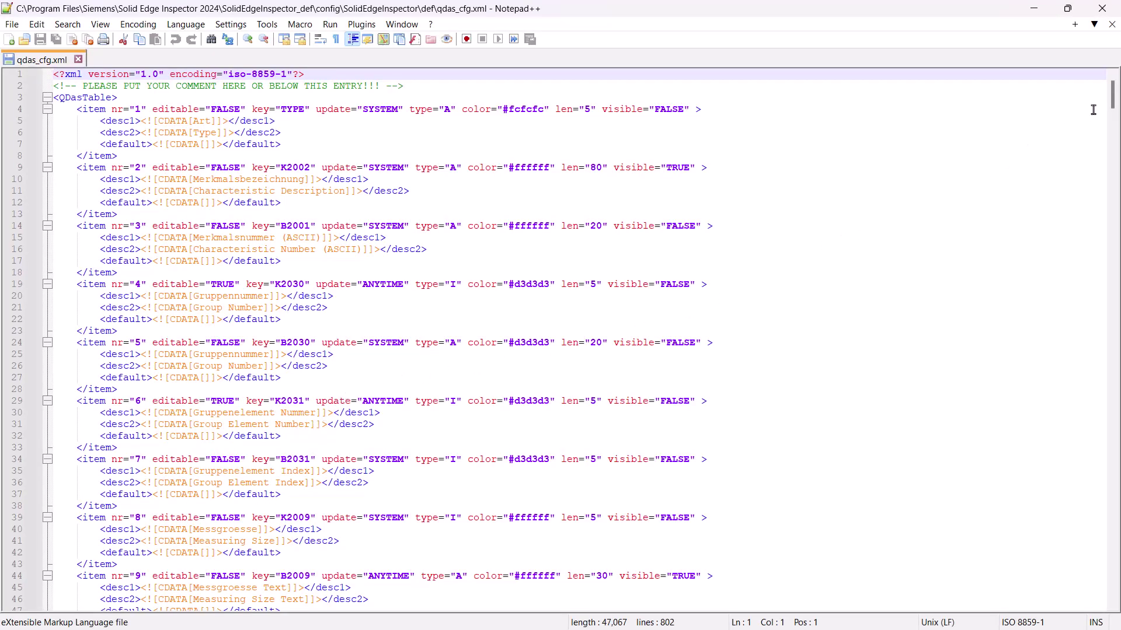
mouse_move(1112, 98)
left_mouse_down()
mouse_move(1105, 548)
mouse_move(1107, 534)
left_mouse_up()
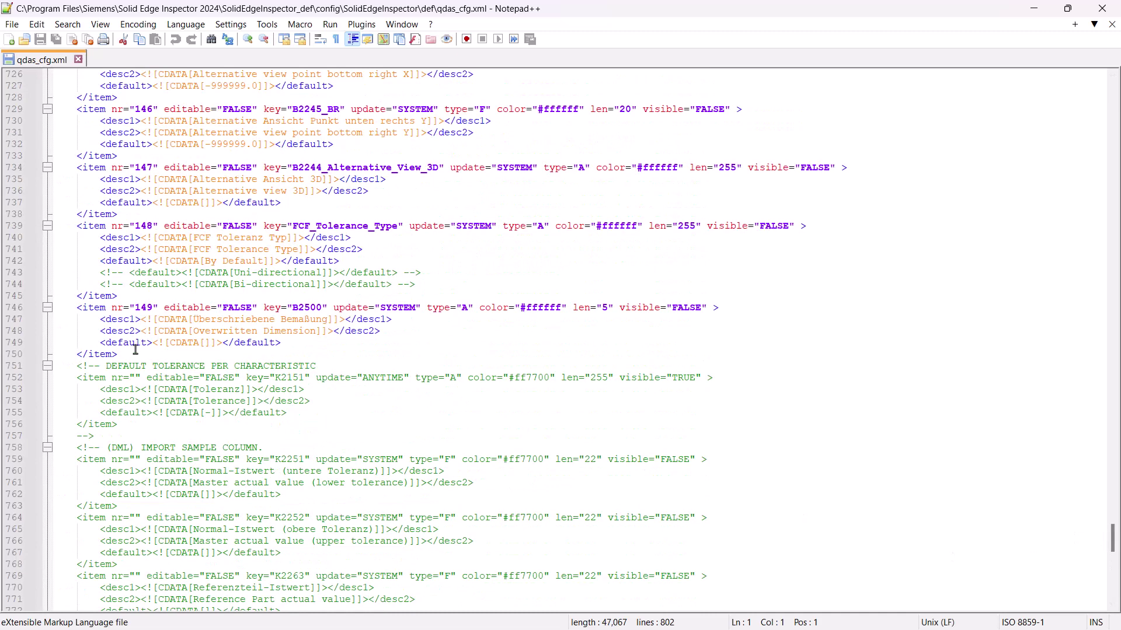
Duplicate the item 149 block below itself and renumber the copy as item 150
left_click_drag(136, 353, 56, 308)
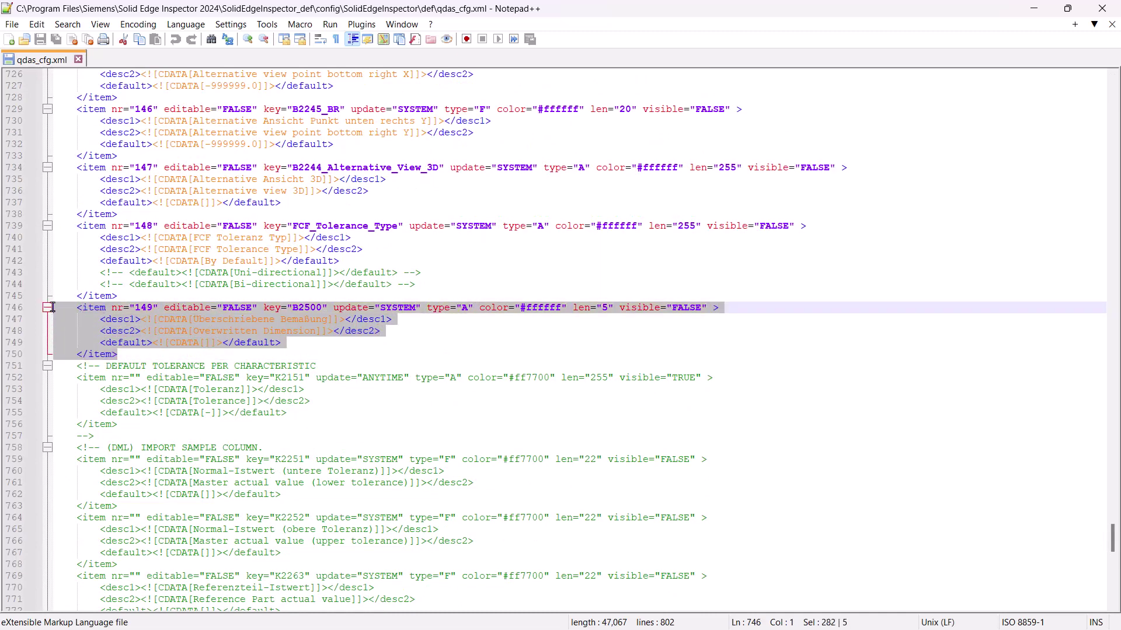
left_click(152, 357)
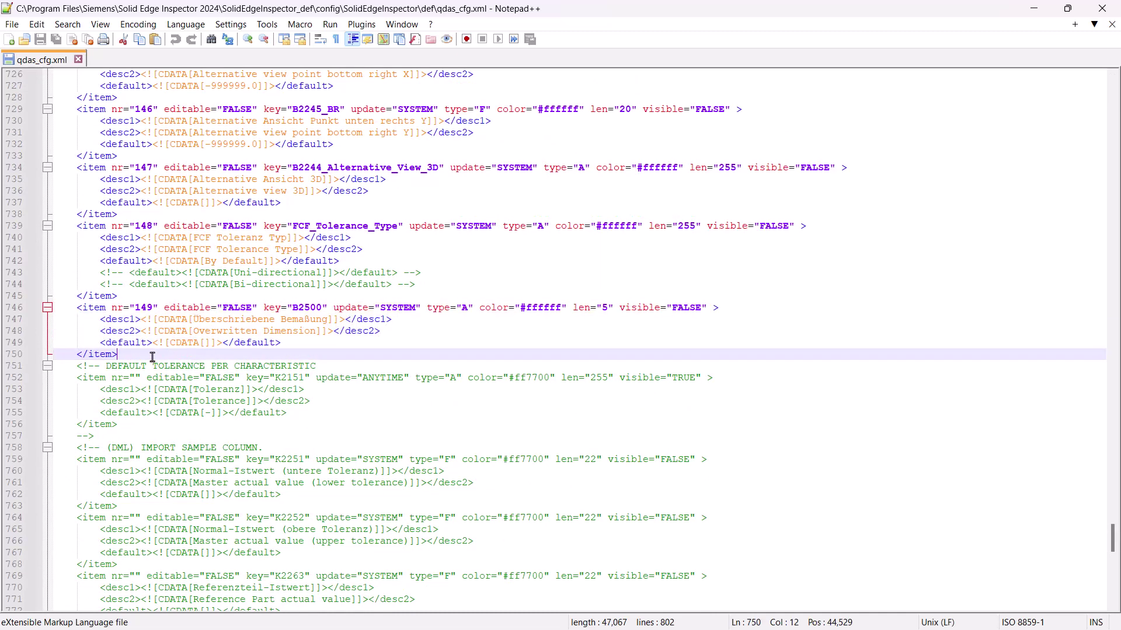
key("Return")
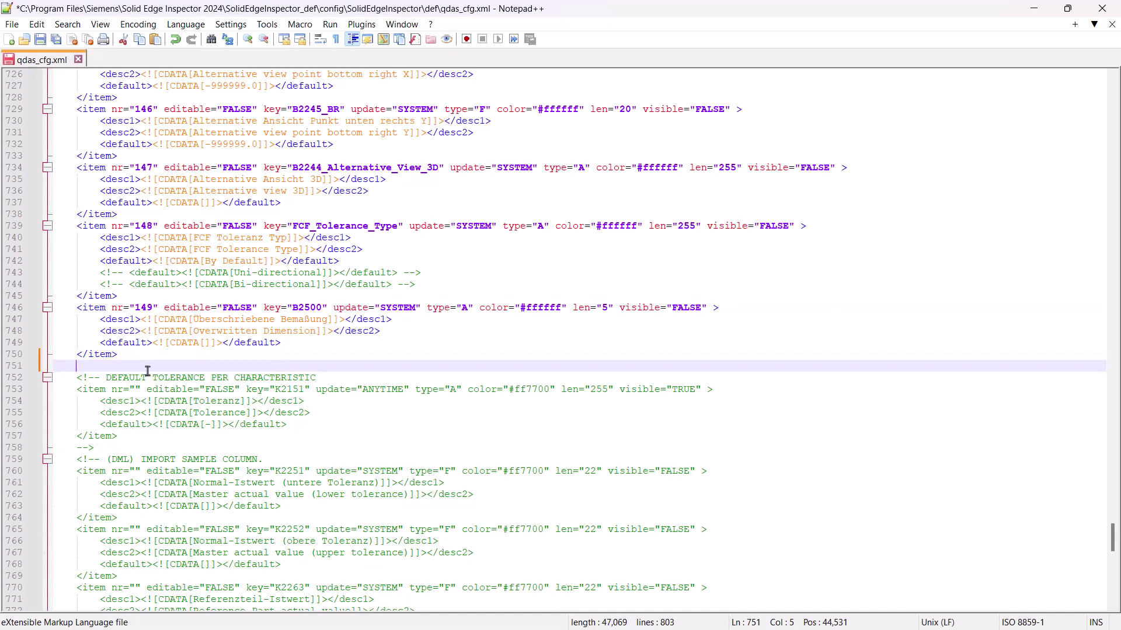
key("ctrl+v")
left_click(146, 366)
key("BackSpace")
key("Delete")
type("50")
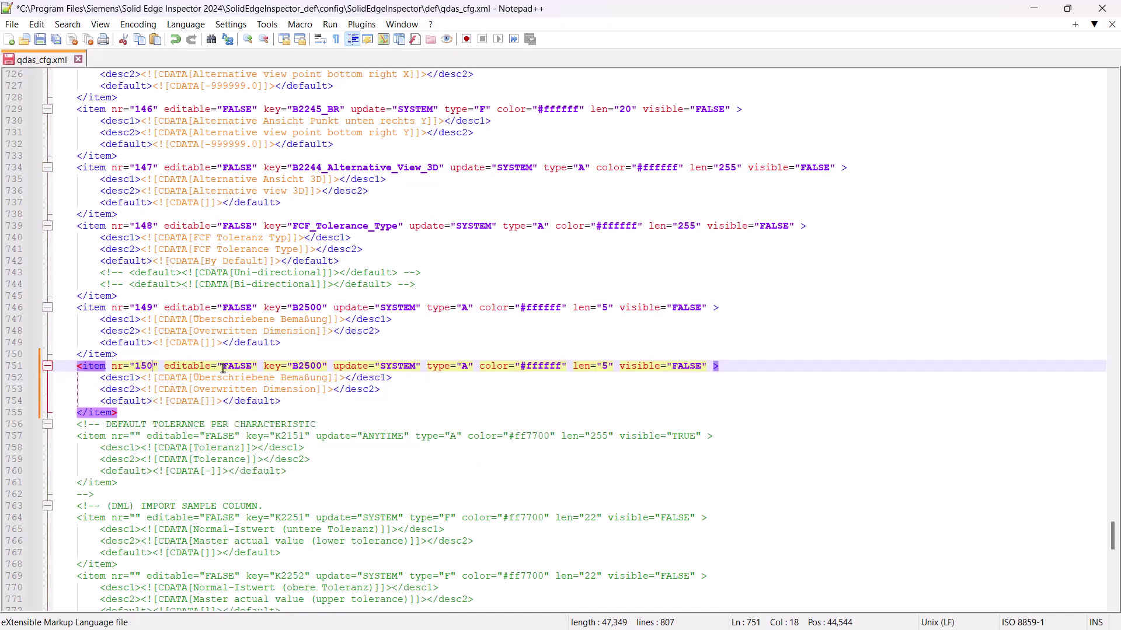
Make item 150 editable and visible, with key K5555
key("Delete")
key("Delete")
key("Delete")
type("TRUE")
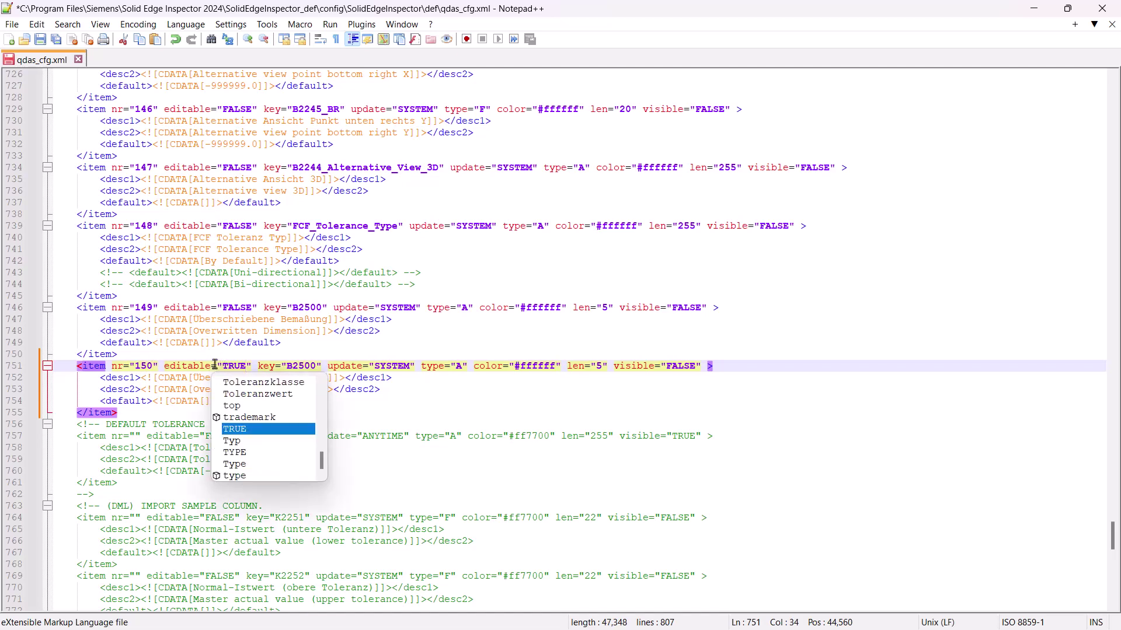
left_click(293, 365)
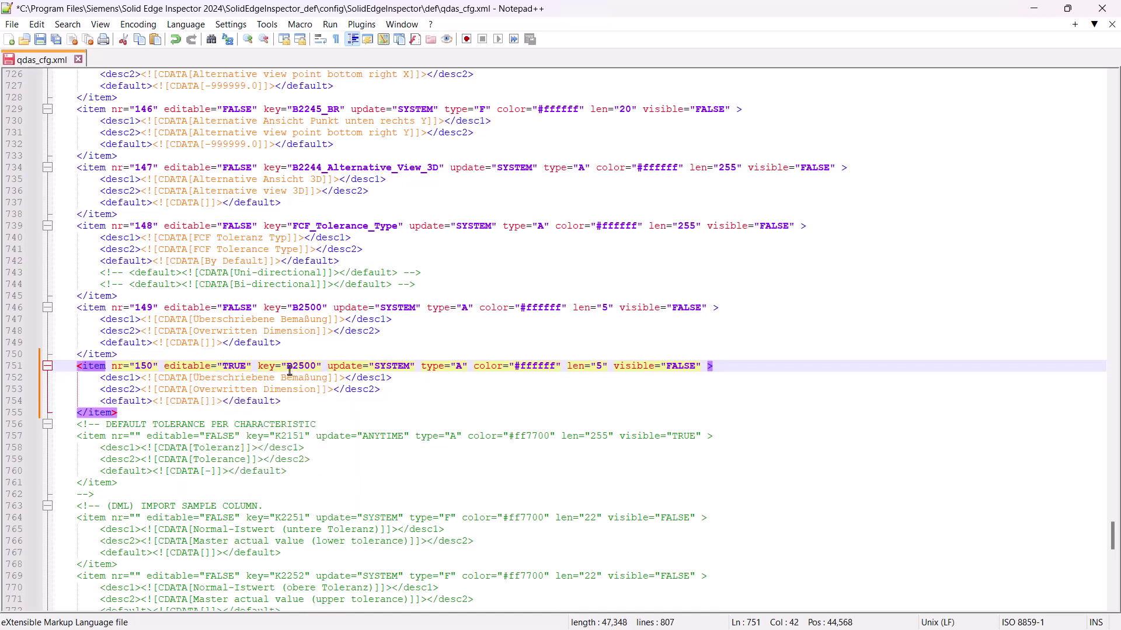
key("Delete")
key("Delete")
key("Delete")
type("5555")
left_click(672, 365)
key("Delete")
key("Delete")
key("Delete")
type("TRU")
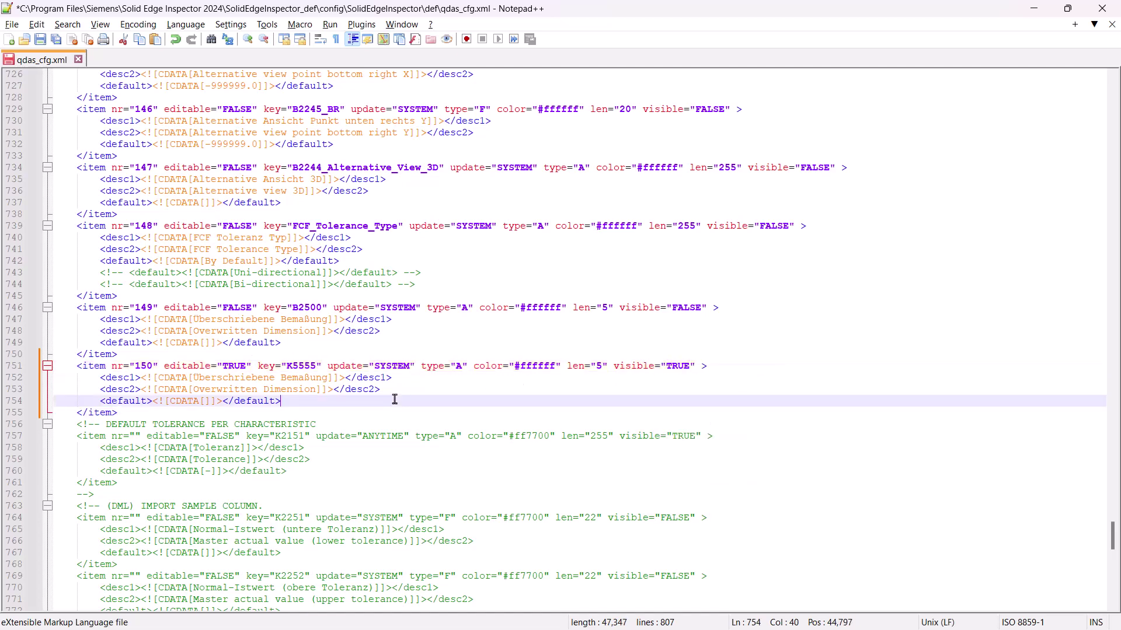
left_click(396, 400)
Set both item 150 descriptions to 'Measuring Instrument' and save qdas_cfg.xml
left_click_drag(193, 379, 325, 379)
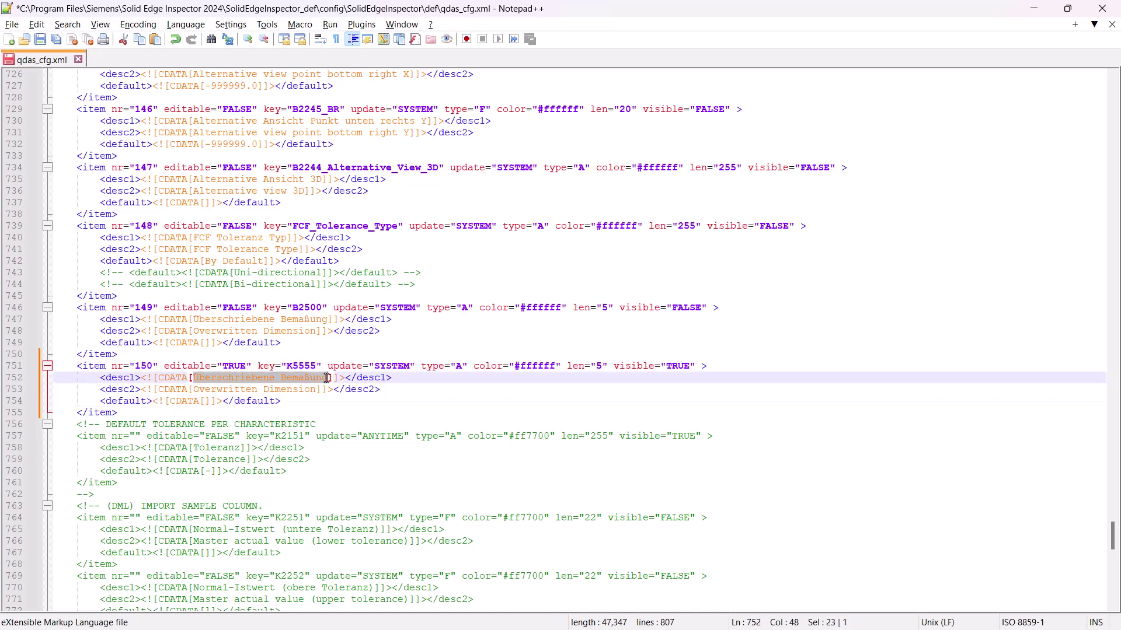
type("Measuring Instrument")
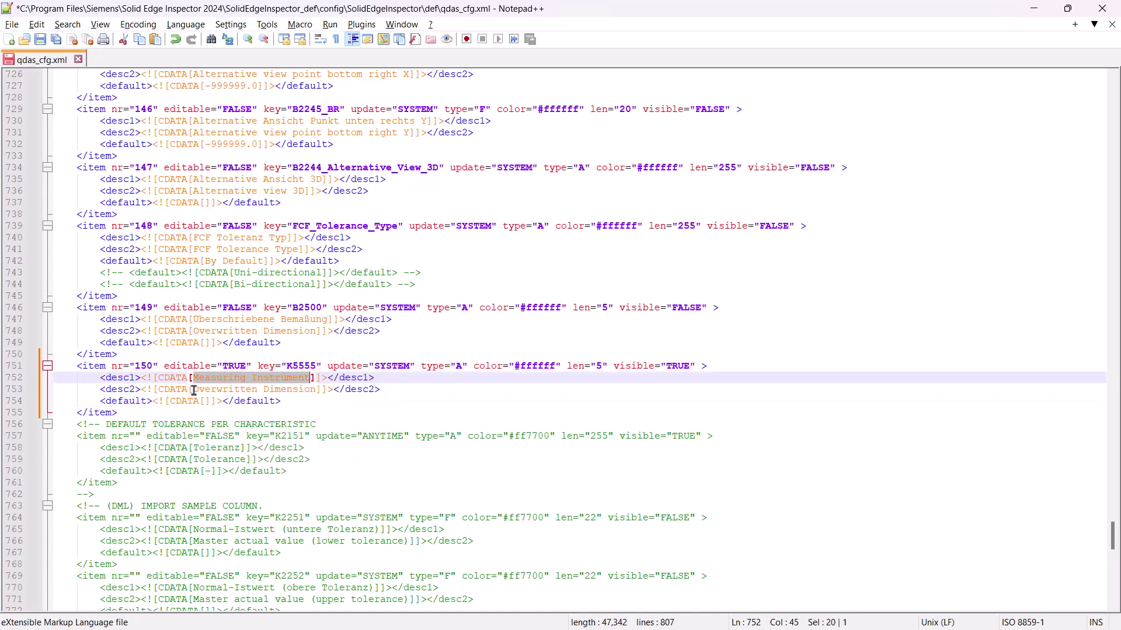
left_click_drag(193, 389, 315, 389)
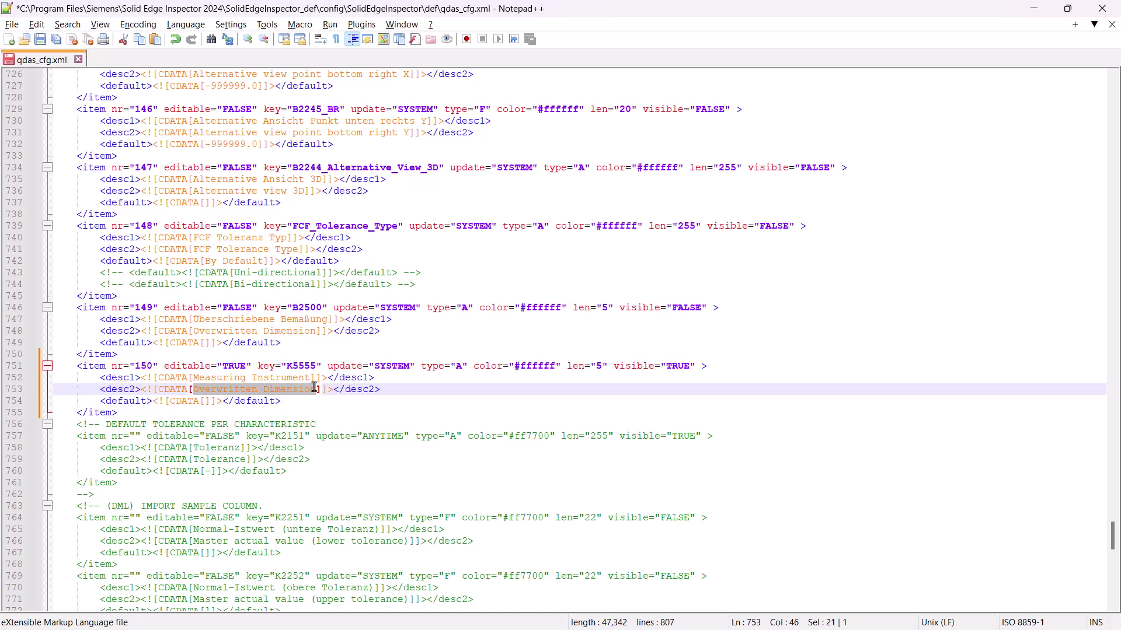
type("Measuring Instrument")
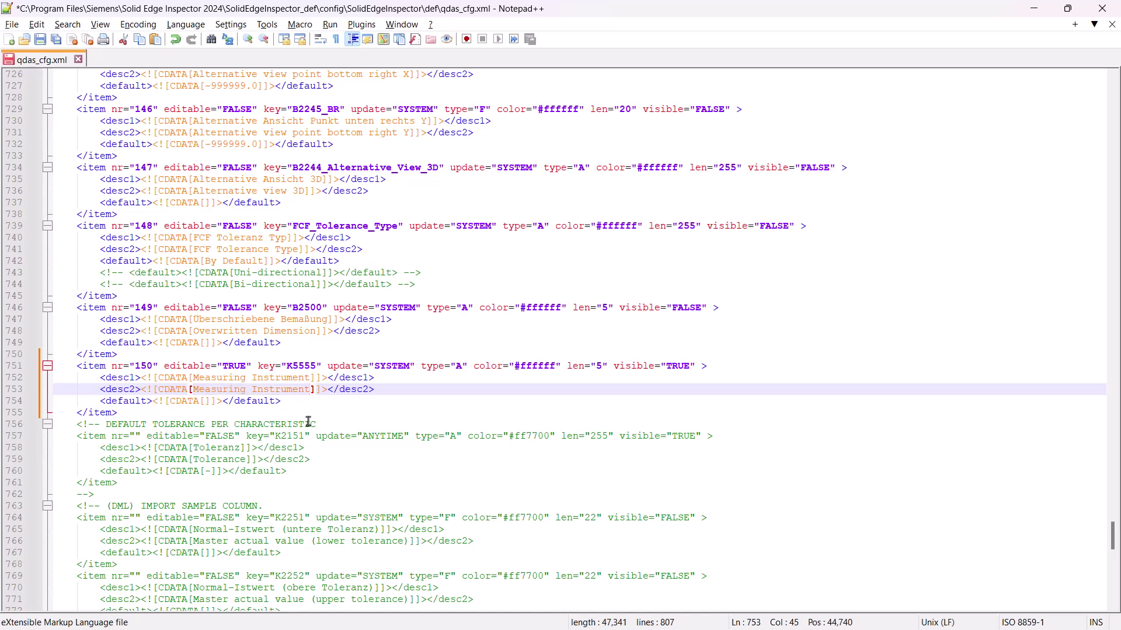
left_click(41, 44)
left_click(40, 43)
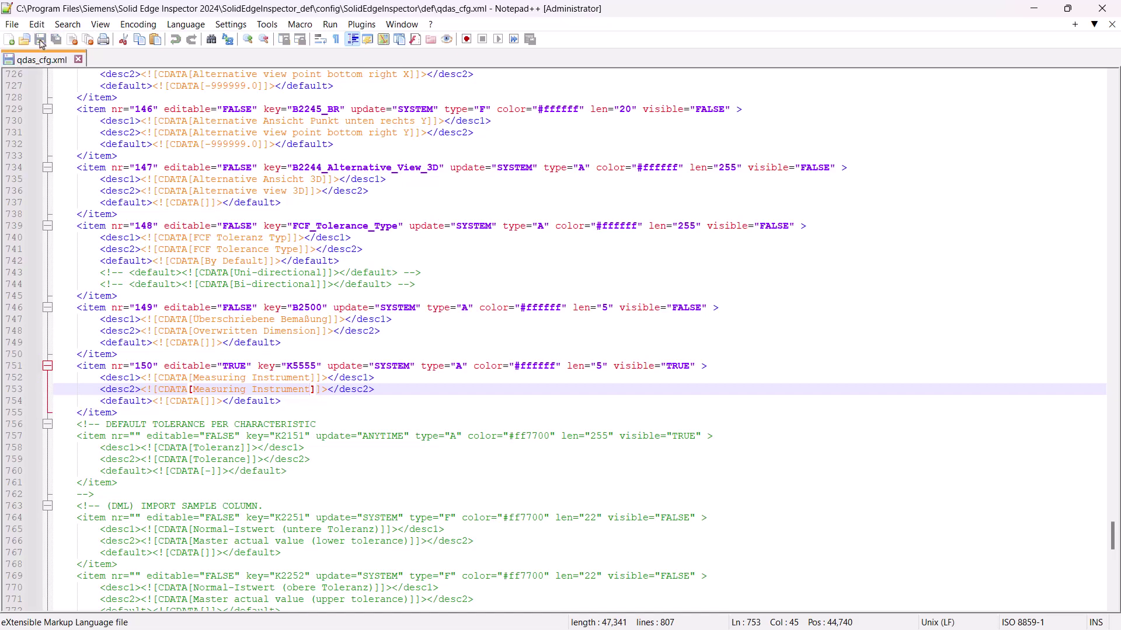
key("alt+Tab")
left_click(334, 159)
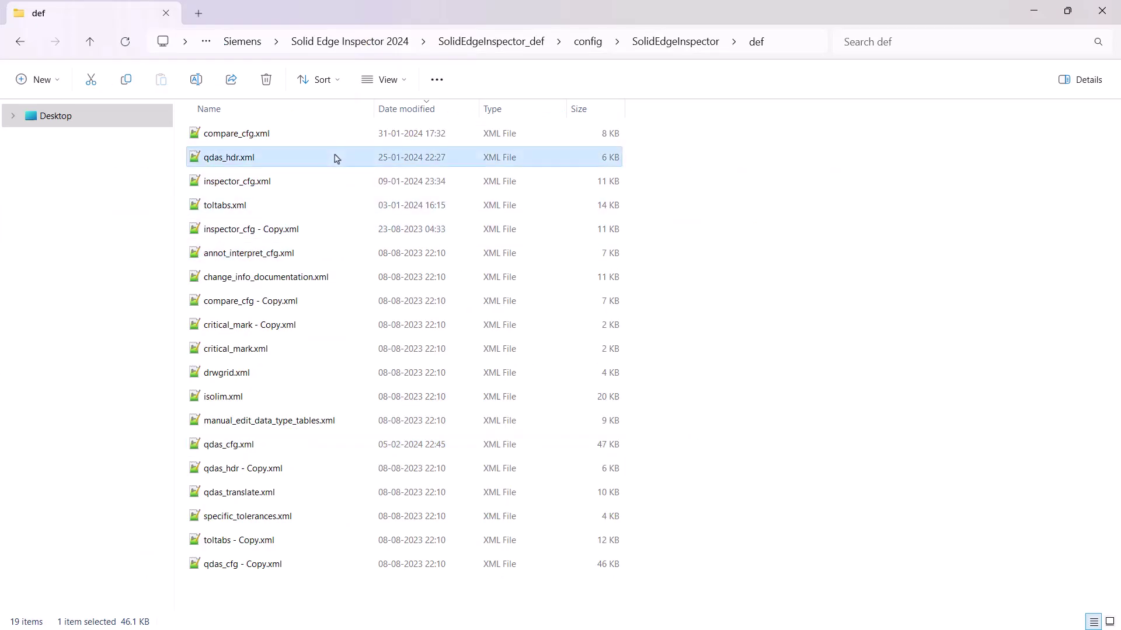
Open qdas_hdr.xml and paste a copy of the item 18 block after item 20
double_click(335, 158)
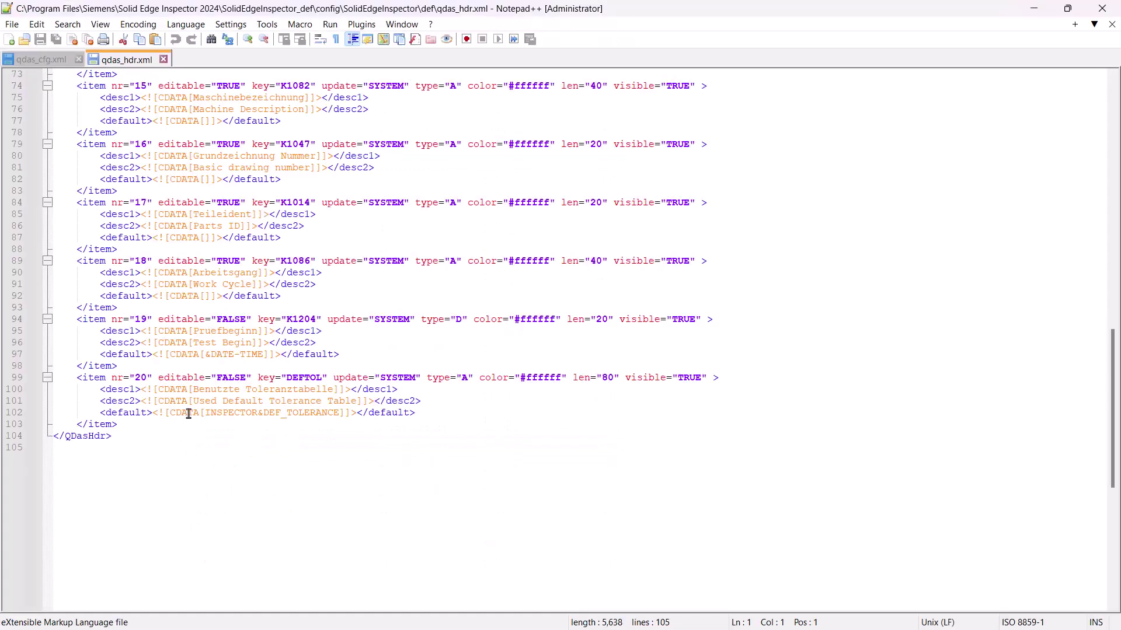
left_click(188, 413)
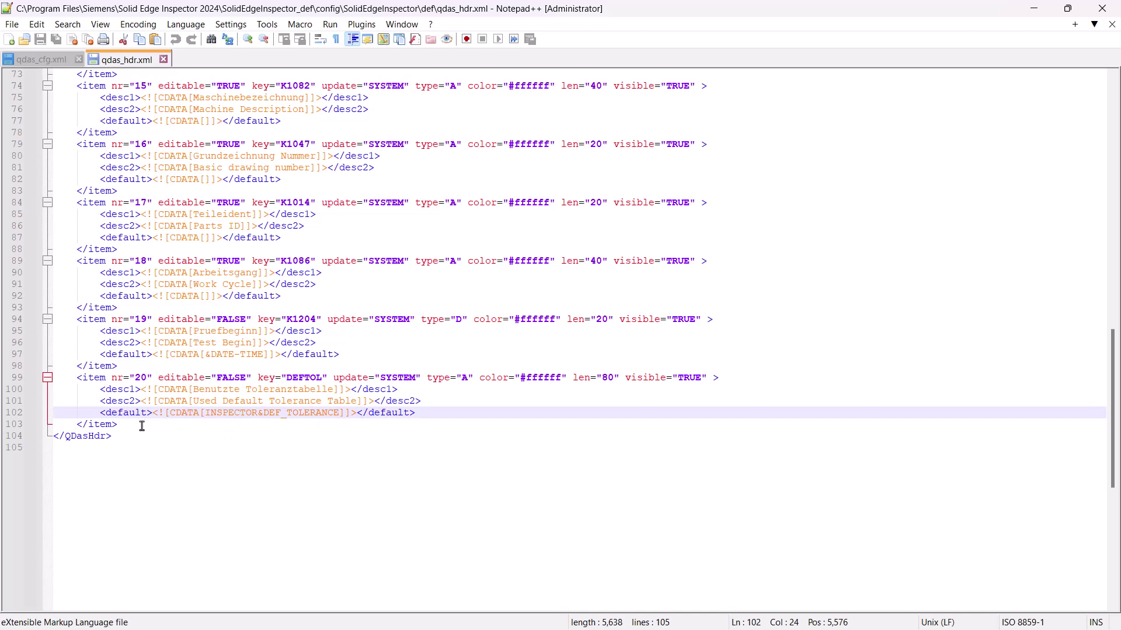
left_click_drag(140, 427, 48, 378)
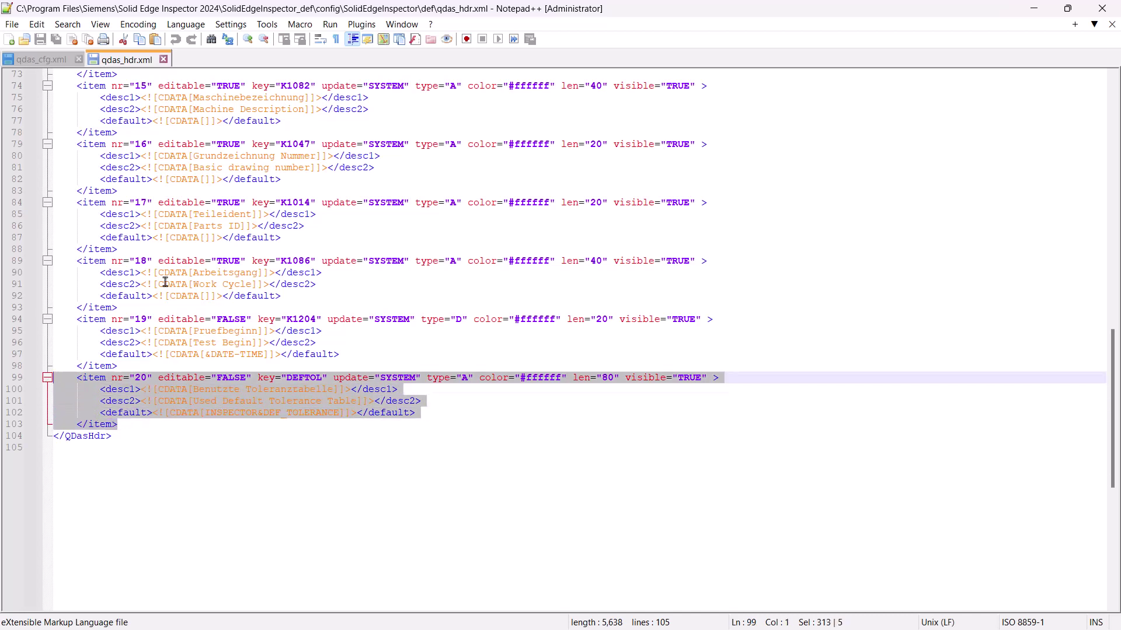
left_click_drag(283, 297, 48, 261)
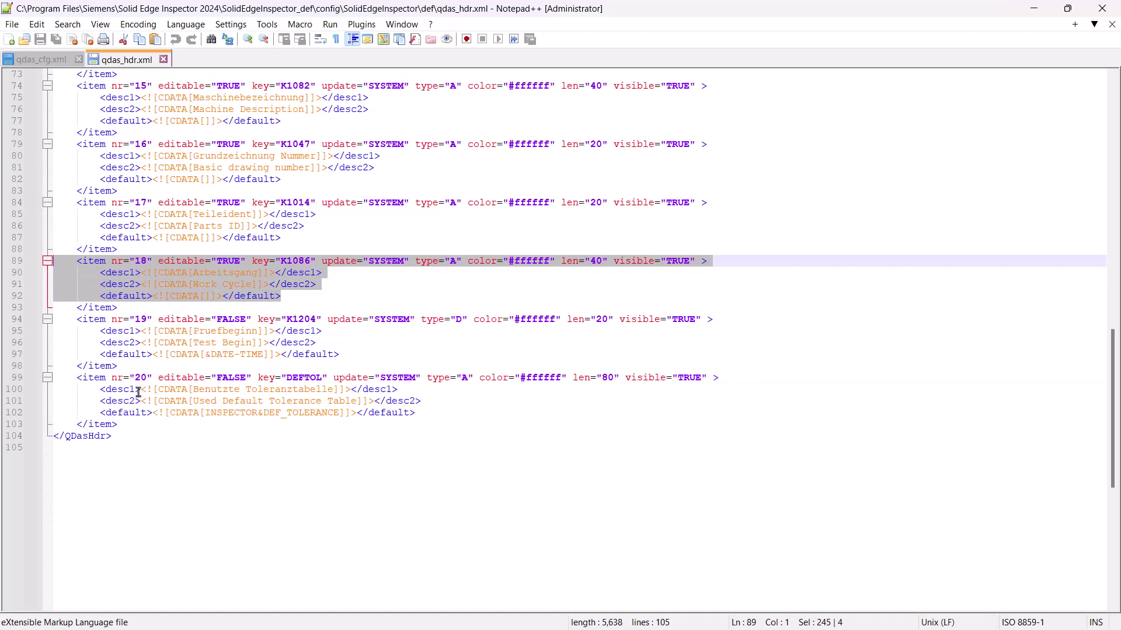
left_click(127, 426)
key("Return")
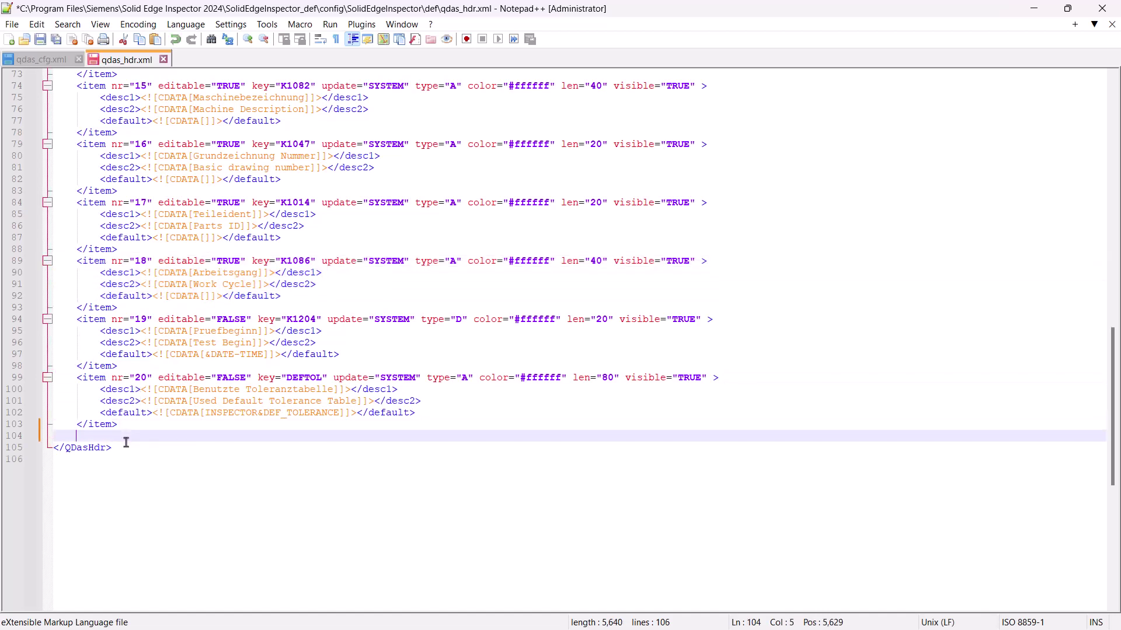
type("<item nr=\"18\" editable=\"TRUE\" key=\"K1086\" update=\"SYSTEM\" type=\"A\" color=\"#ffffff\" len=\"40\" visible=\"TRUE\" >         <desc1><![CDATA[Arbeitsgang]]></desc1>         <desc2><![CDATA[Work Cycle]]></desc2>         <default><![CDATA[]]></default>")
Make the copy item 21 with key K5555 and 'Measuring Instrument' descriptions, then save
left_click(143, 438)
key("BackSpace")
key("BackSpace")
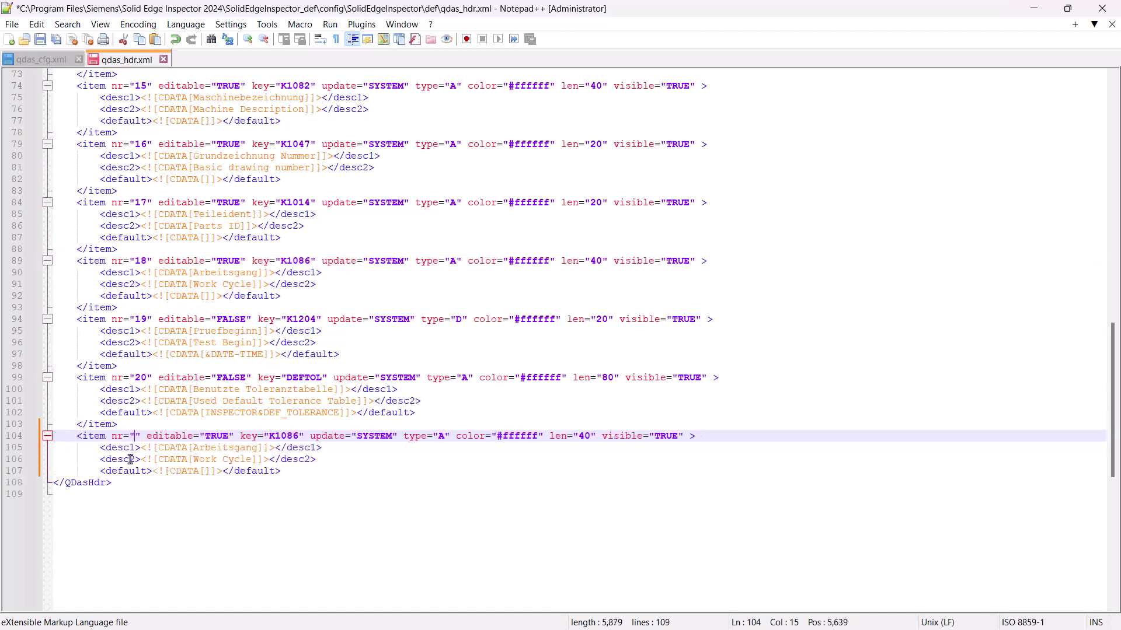
type("21")
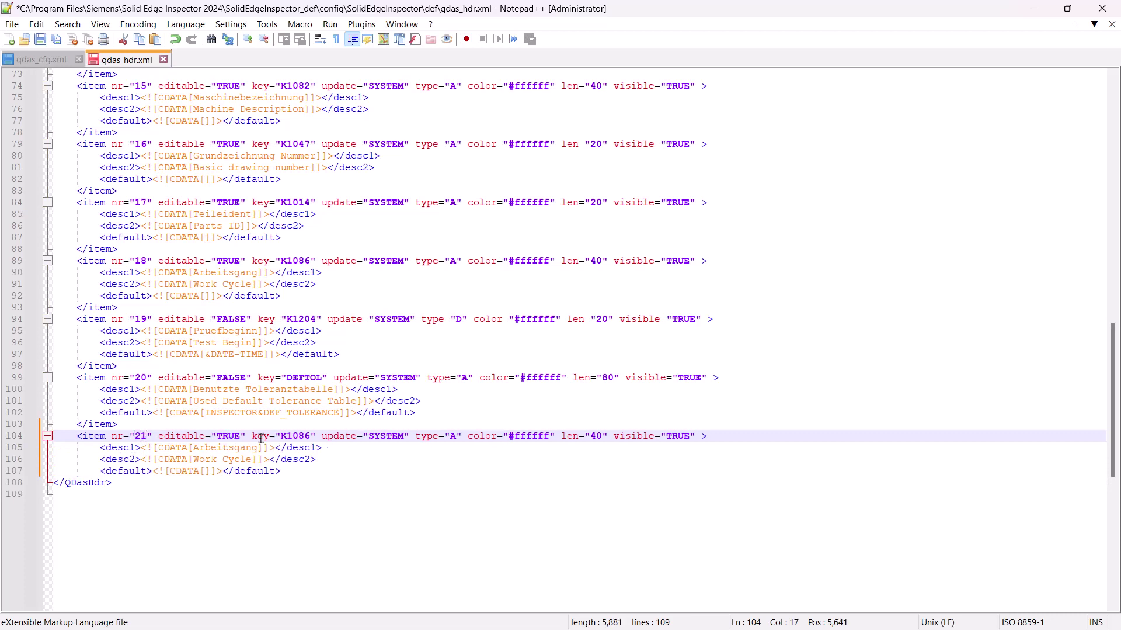
double_click(300, 437)
type("K5555")
left_click_drag(193, 447, 256, 448)
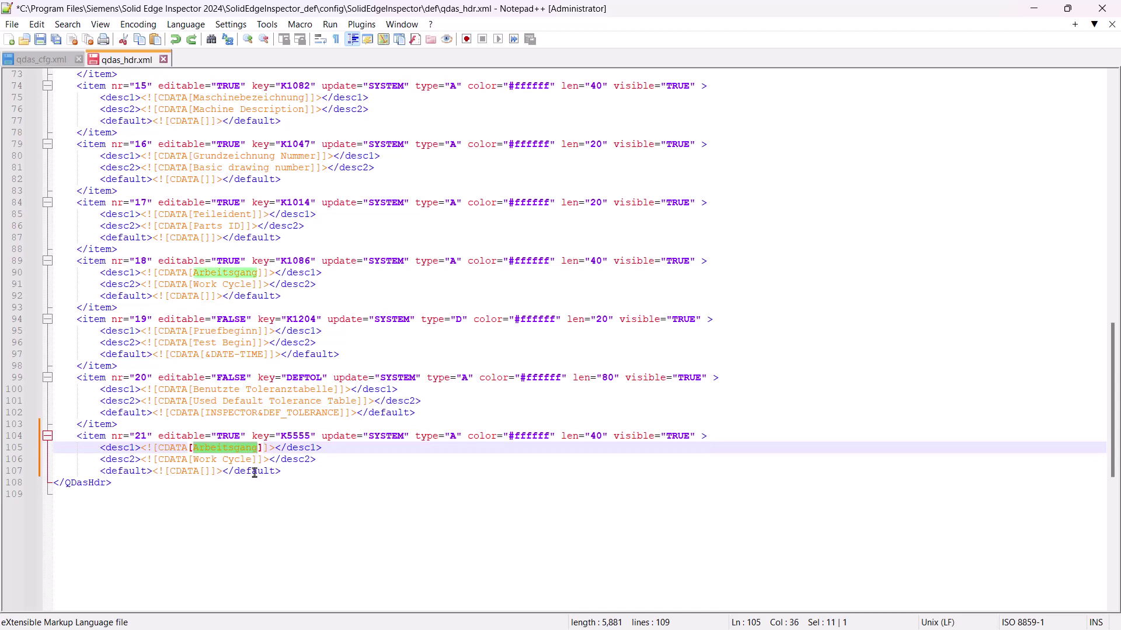
type("Measuring Instrument")
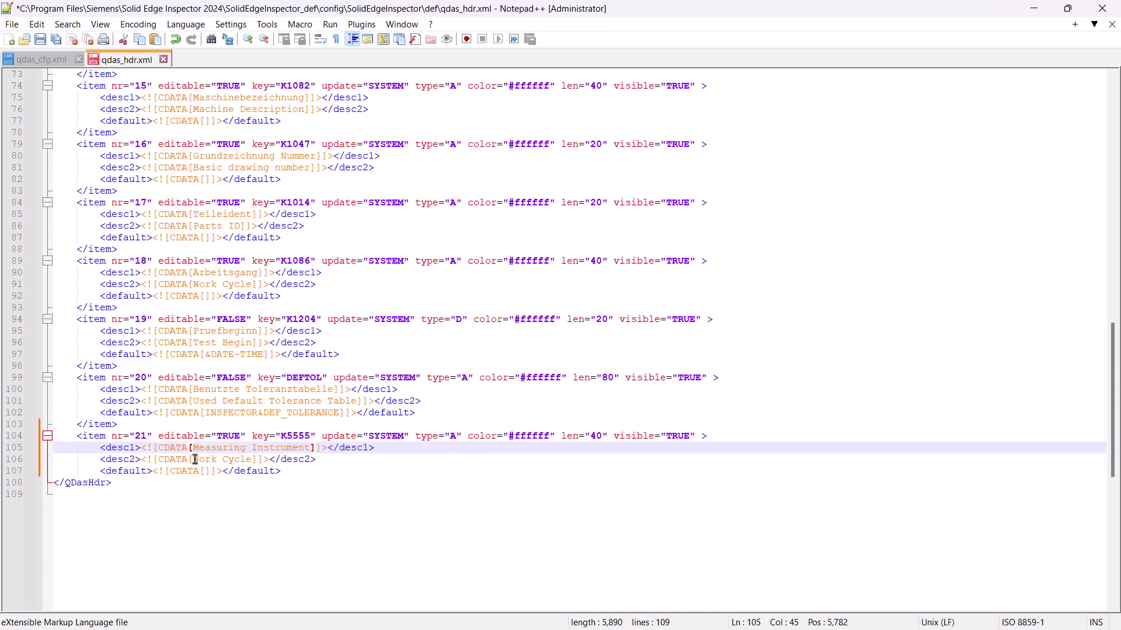
left_click_drag(192, 460, 253, 459)
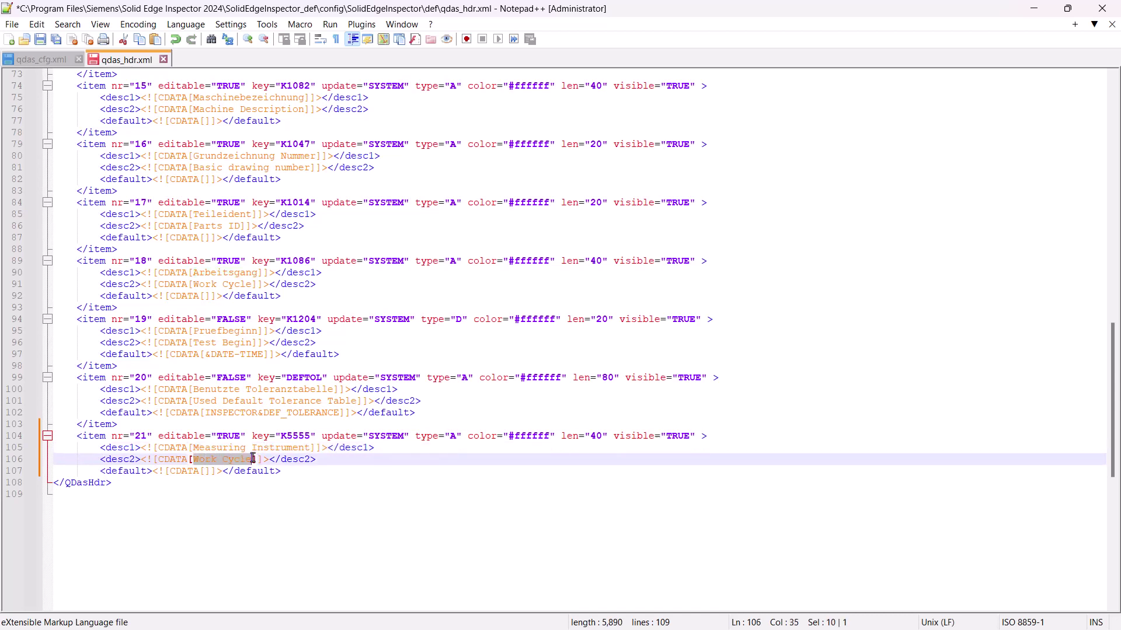
type("Measuring Instrument")
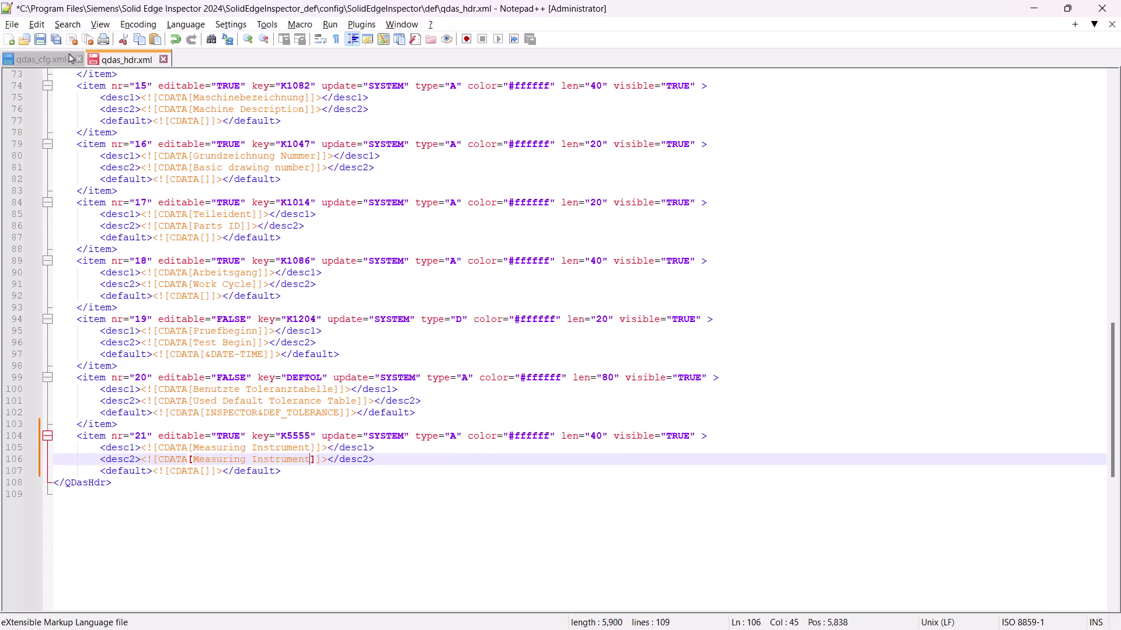
left_click(45, 44)
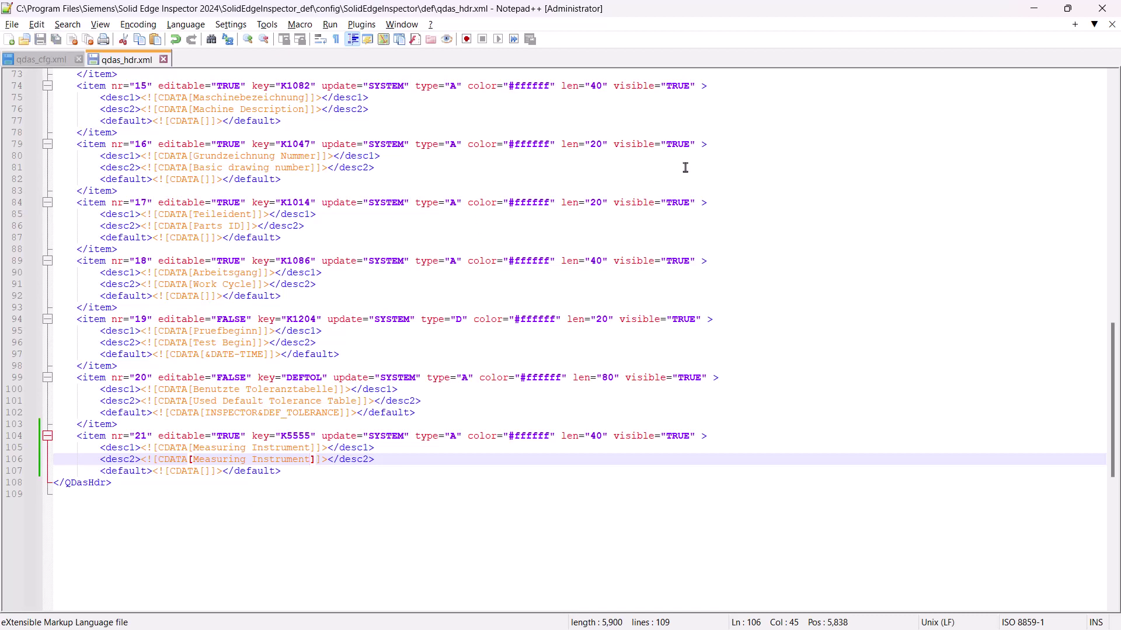
key("alt+Tab")
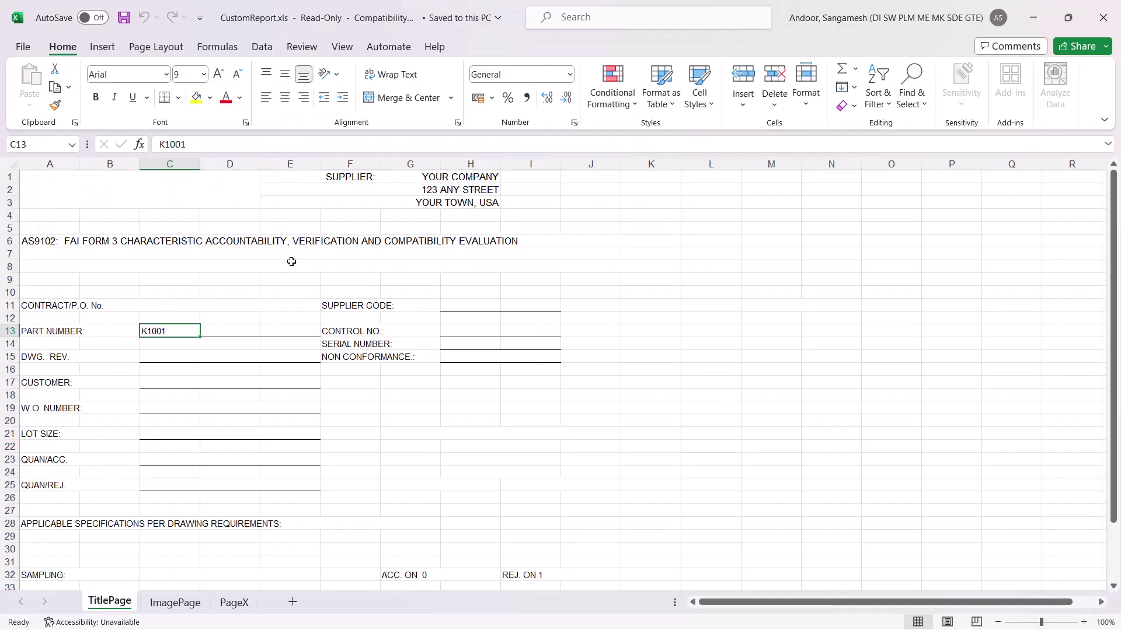
On the ImagePage sheet, enter K5555 in I4 and Measuring Instrument in I5
left_click(171, 603)
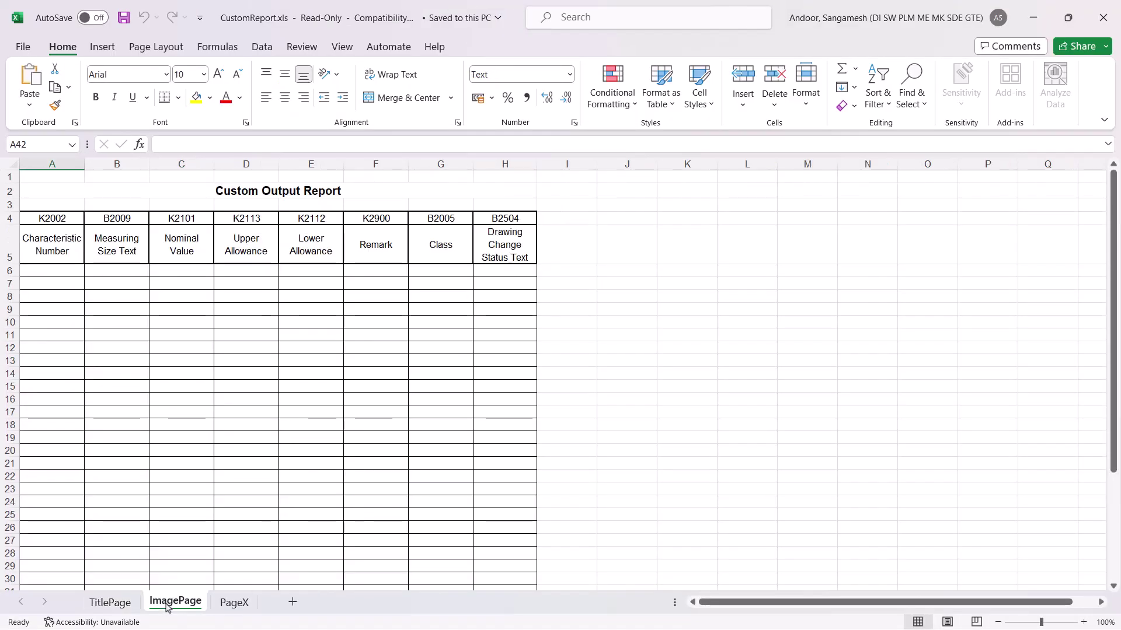
left_click(544, 217)
type("K5555")
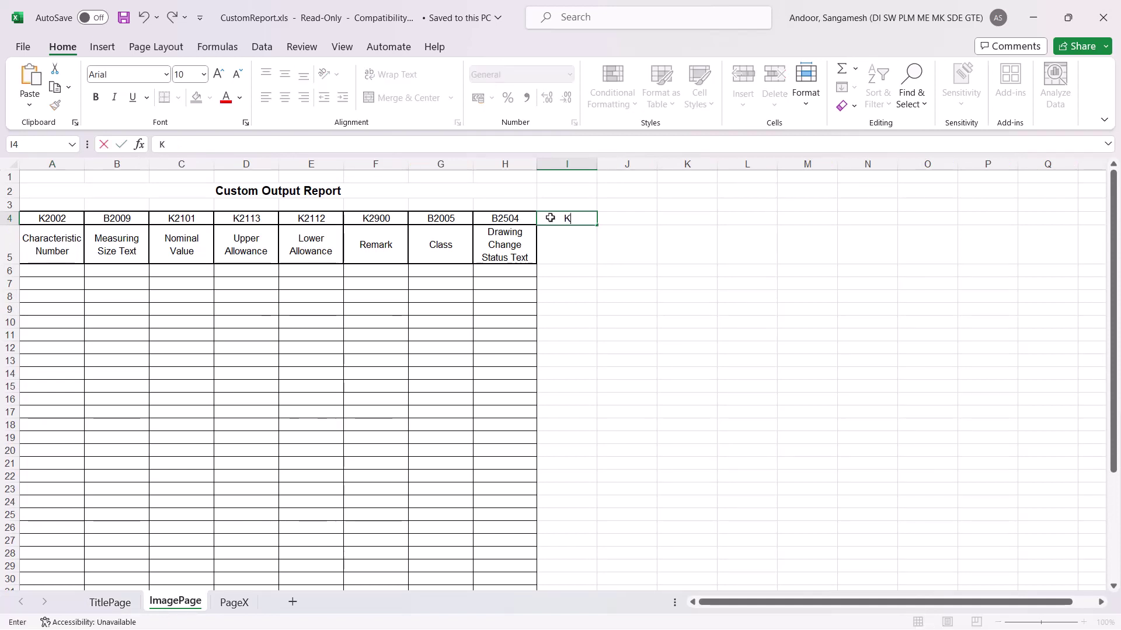
key("Return")
type("Measuring Instrument")
left_click(577, 217)
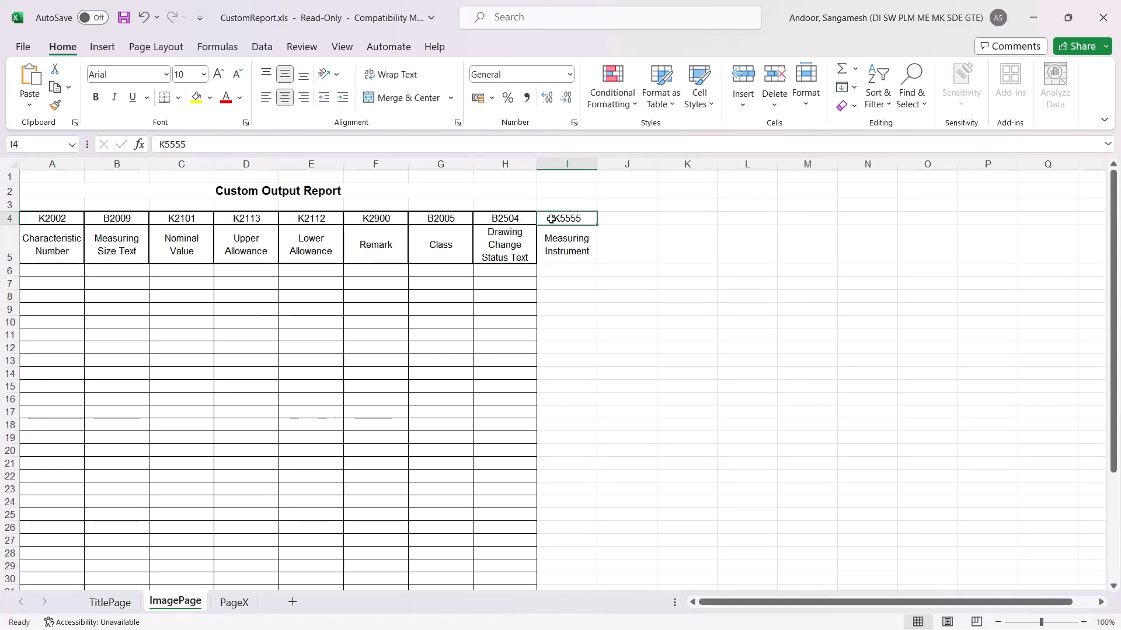
Give the range I4:I42 outline and inside borders
left_click_drag(549, 218, 578, 606)
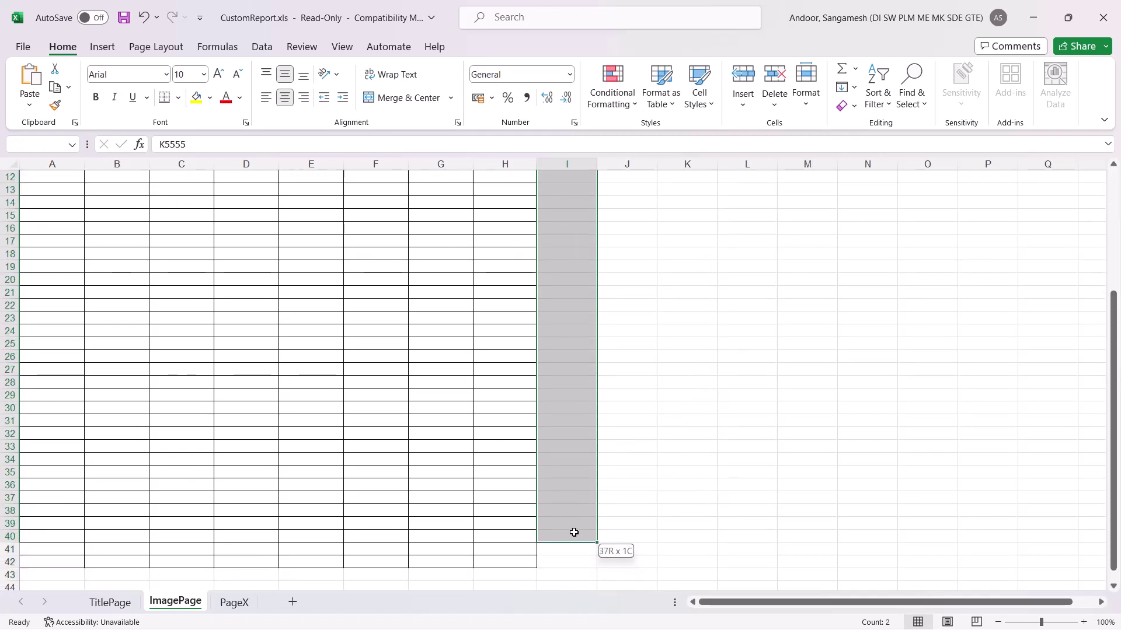
left_click_drag(578, 607, 575, 560)
right_click(575, 561)
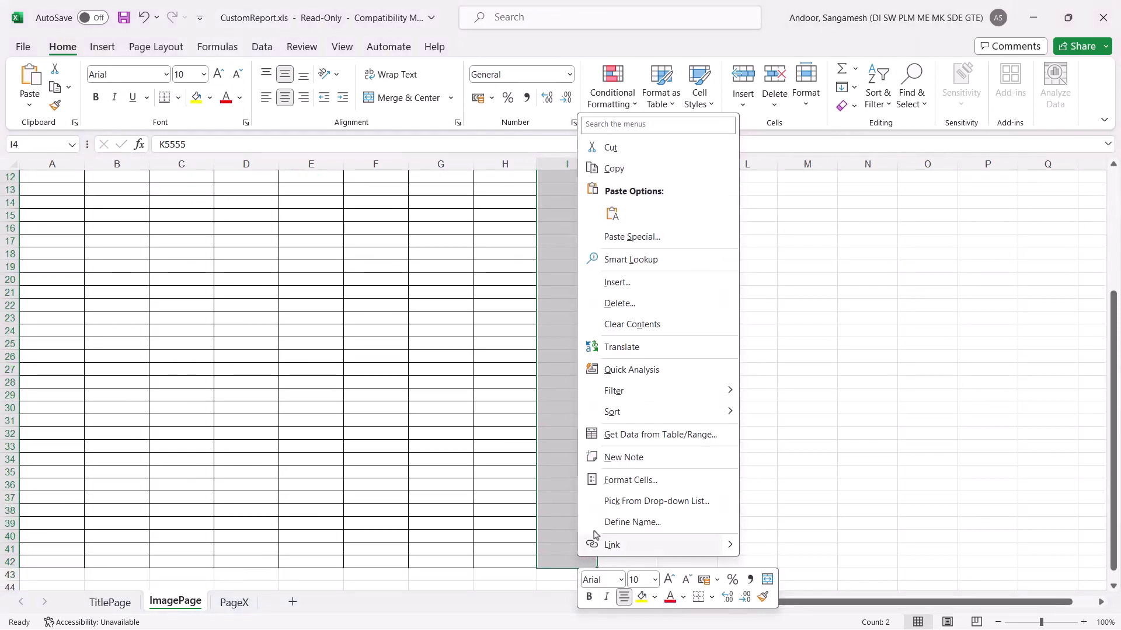
left_click(626, 480)
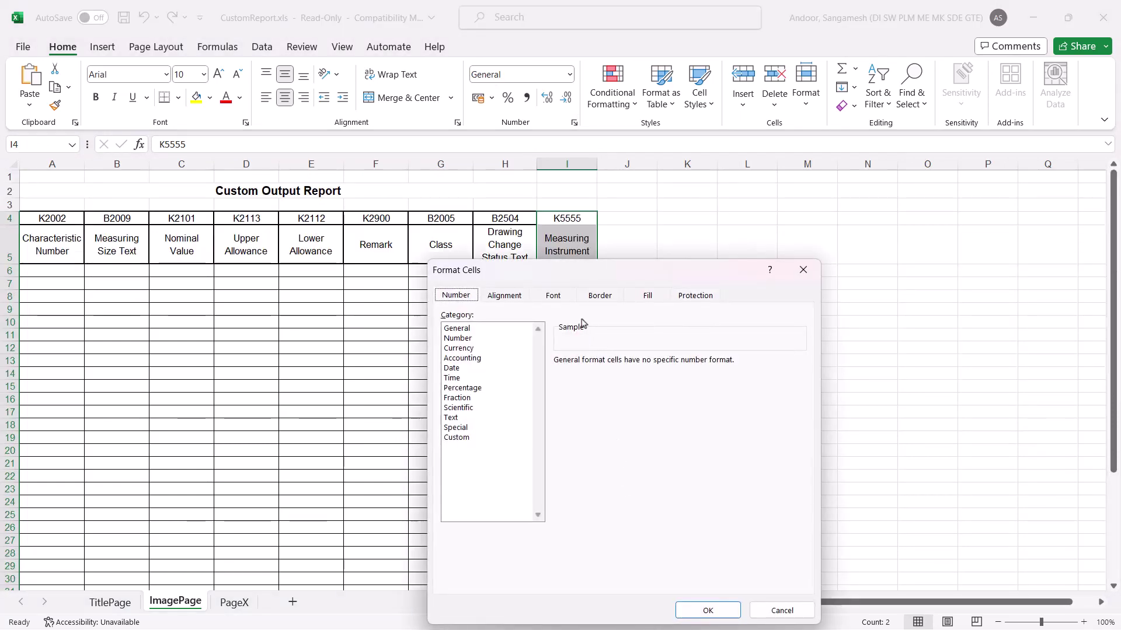
left_click(602, 302)
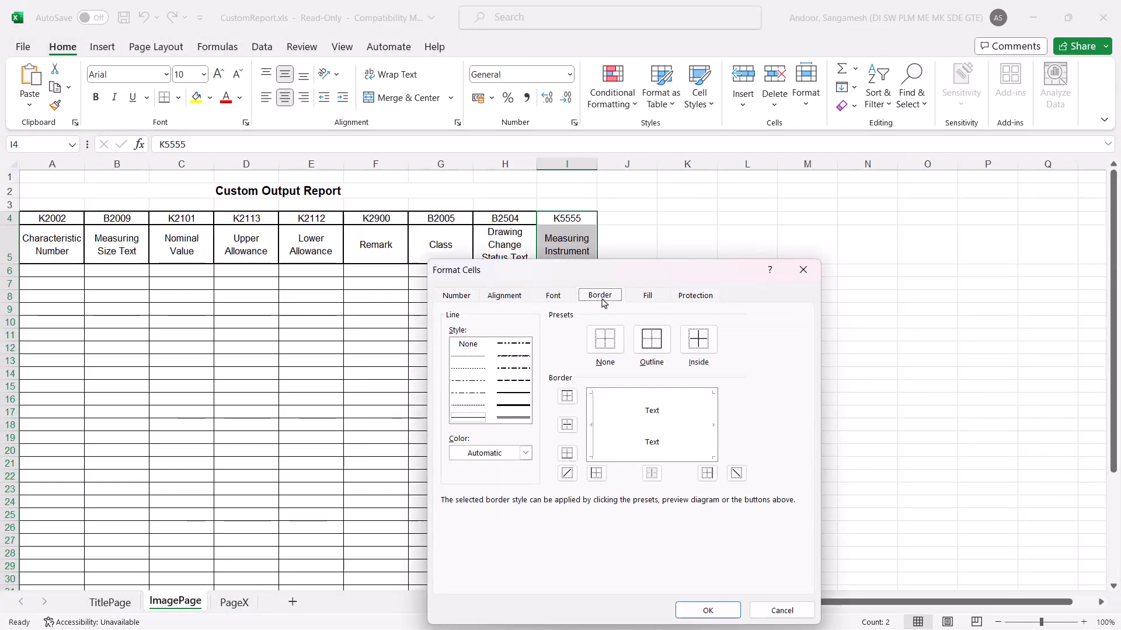
left_click(651, 339)
left_click(698, 339)
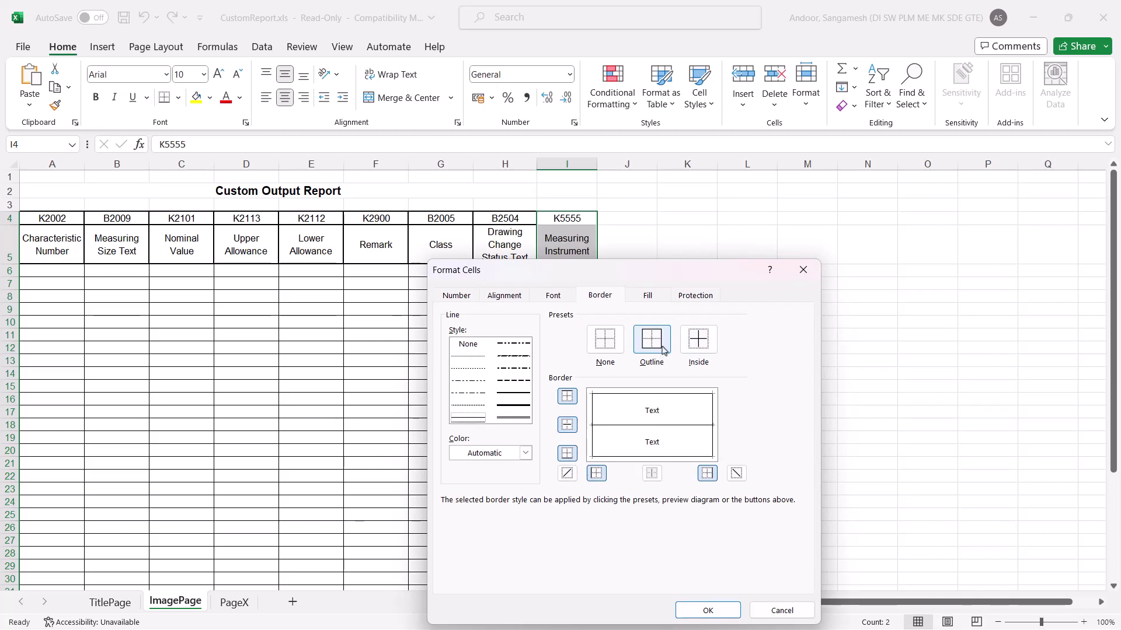
left_click(695, 610)
left_click(754, 358)
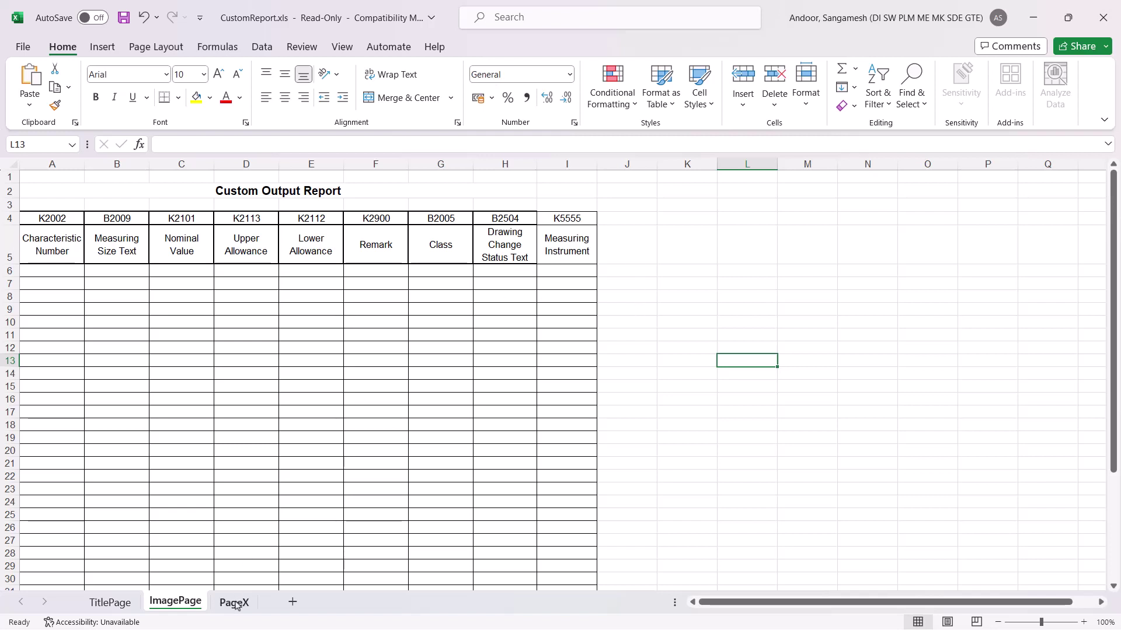
Paste the K5555 Measuring Instrument column into column I of the PageX sheet
left_click(235, 604)
key("ctrl+Right")
key("ctrl+shift+Down")
key("ctrl+shift+Down")
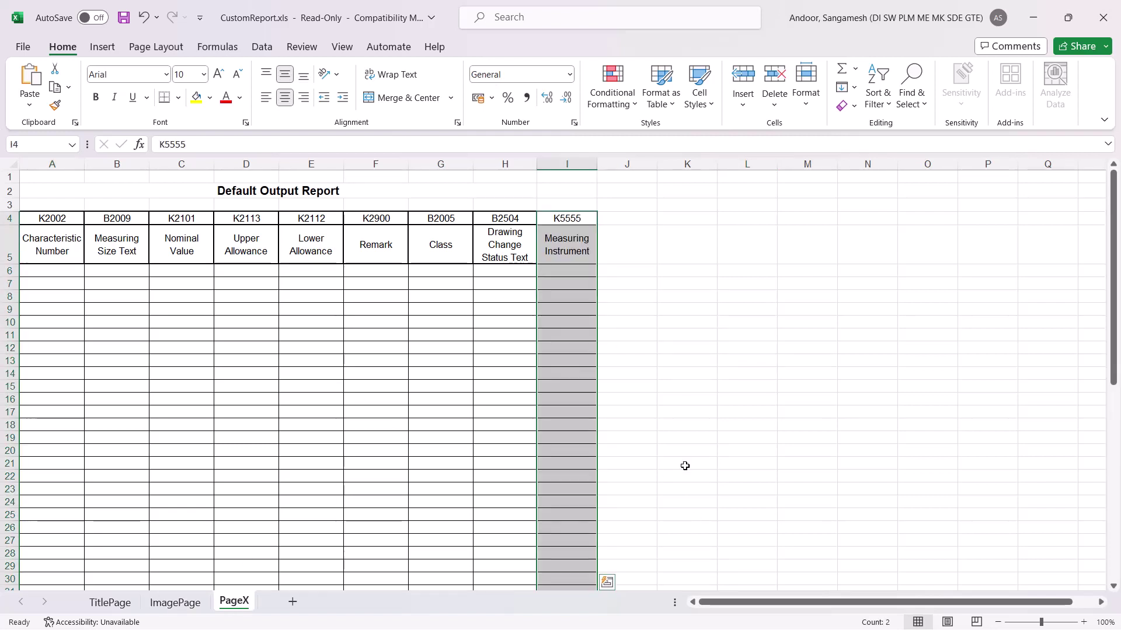
left_click(649, 235)
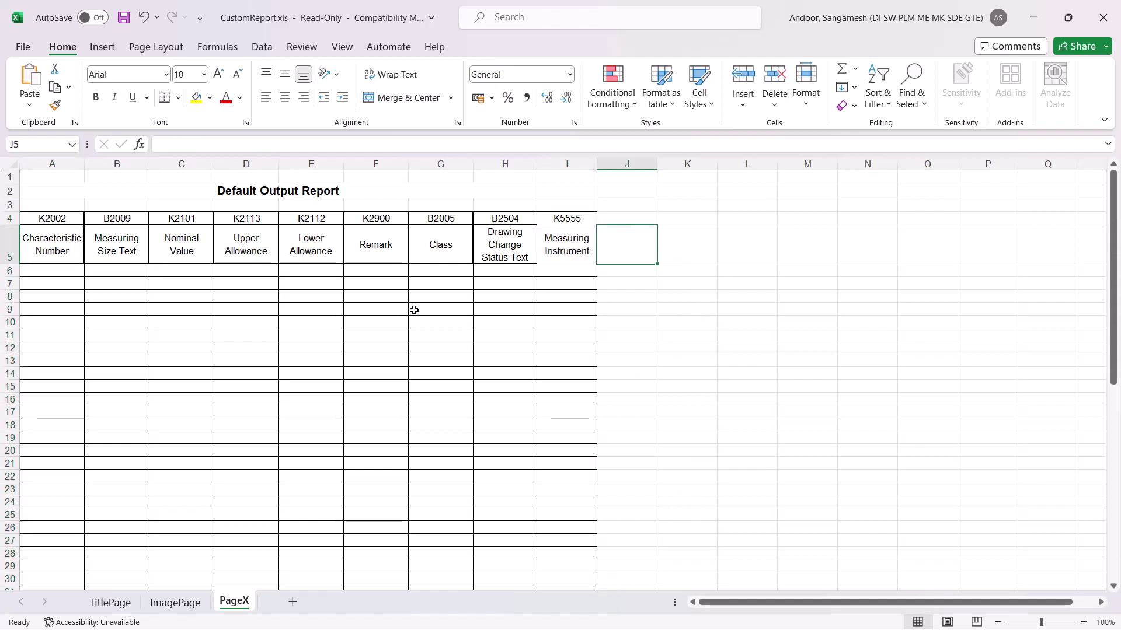
left_click(578, 164)
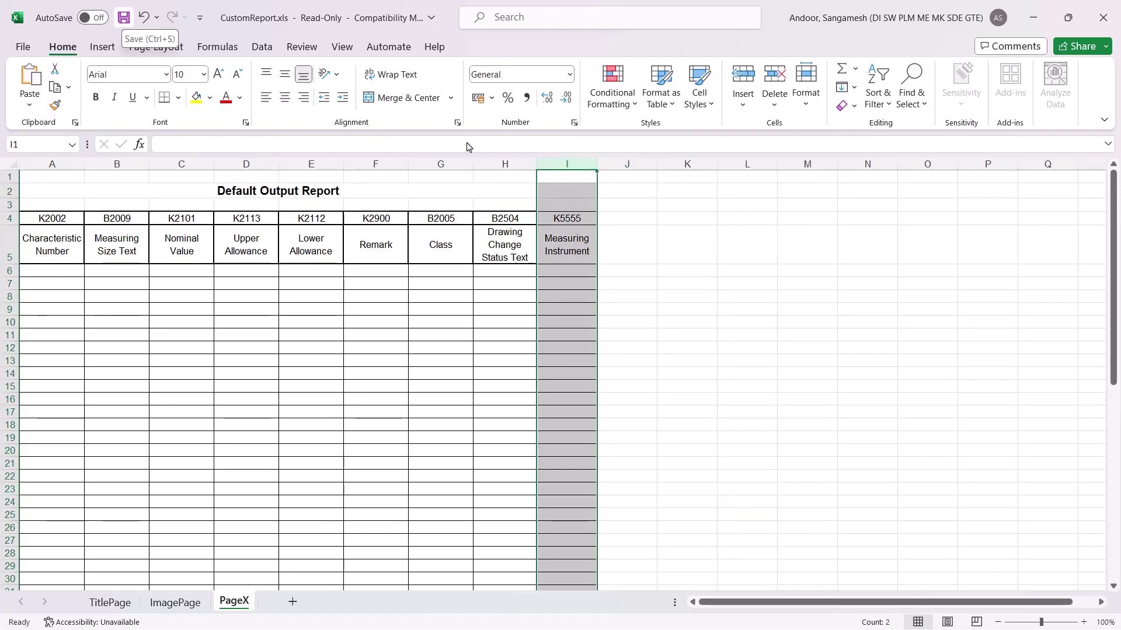
Save CustomReport.xls and minimise Excel
left_click(124, 18)
left_click(617, 194)
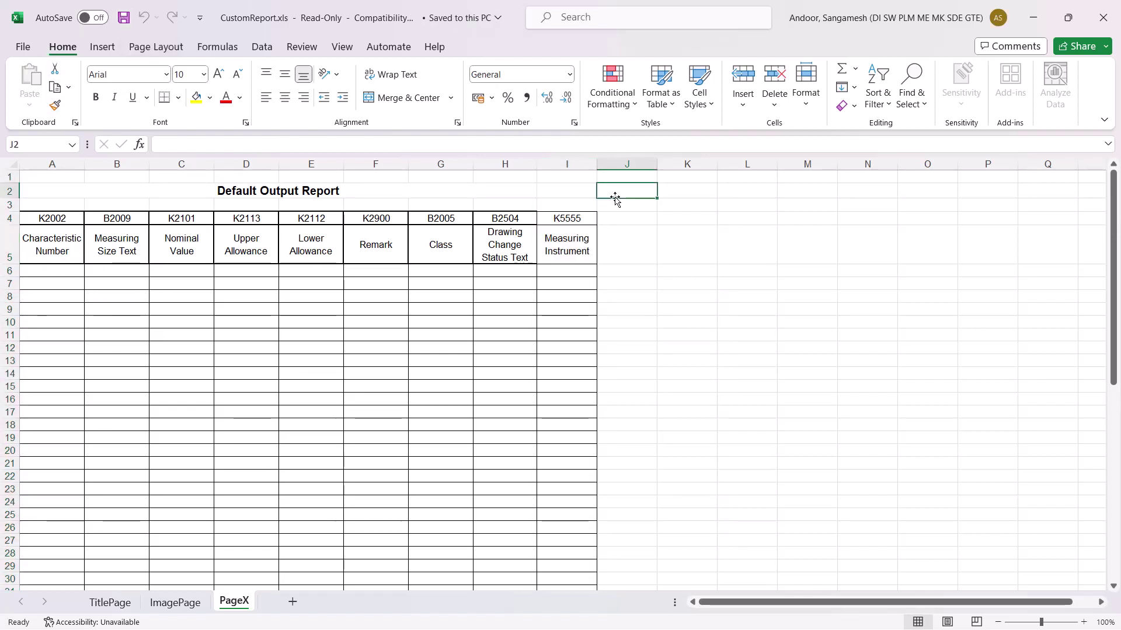
left_click(1033, 18)
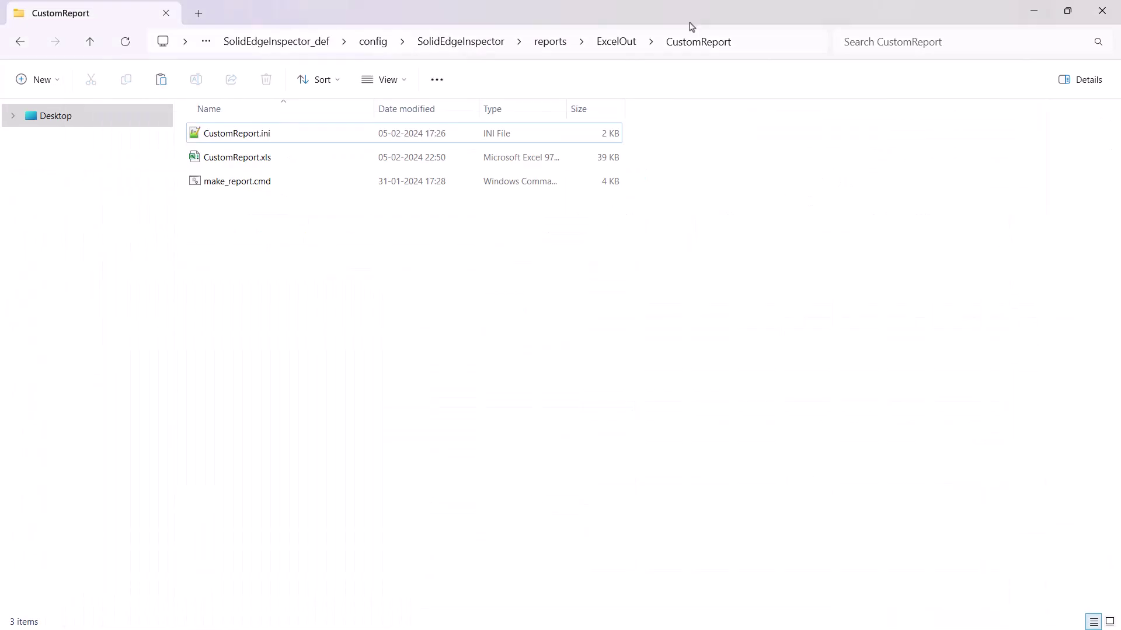
Open CustomReport.ini and duplicate the rowCells8 line beneath itself
left_click(307, 136)
double_click(307, 137)
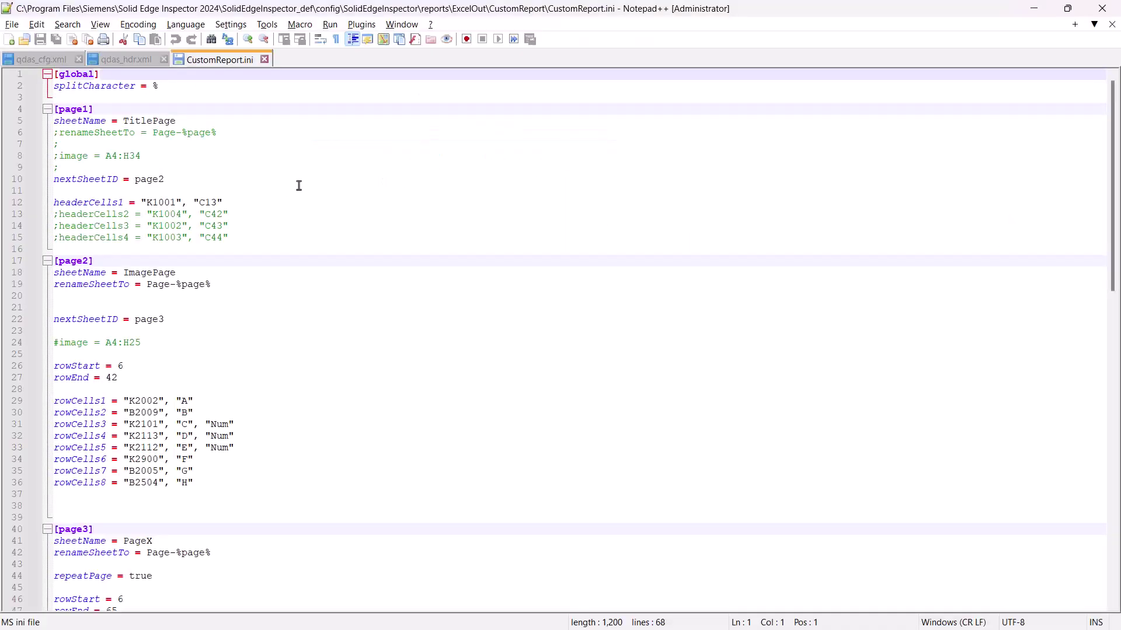
left_click(92, 482)
left_click_drag(51, 482, 199, 482)
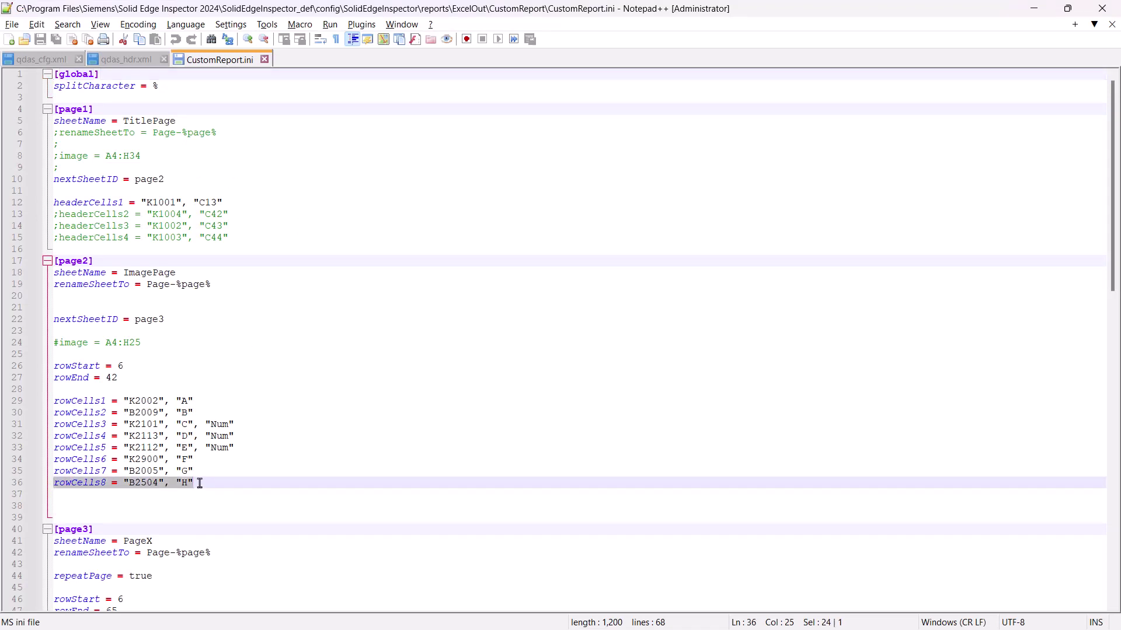
key("ctrl+c")
key("End")
key("Return")
key("ctrl+v")
Change the duplicated line to map K5555 to column I
left_click(129, 496)
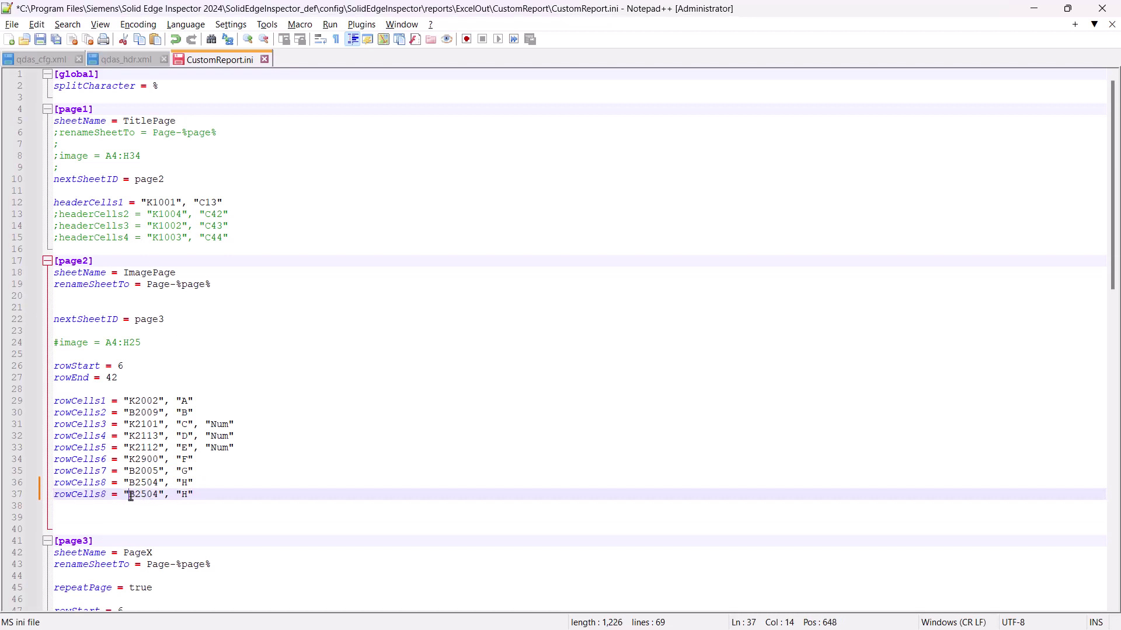
double_click(142, 494)
type("K")
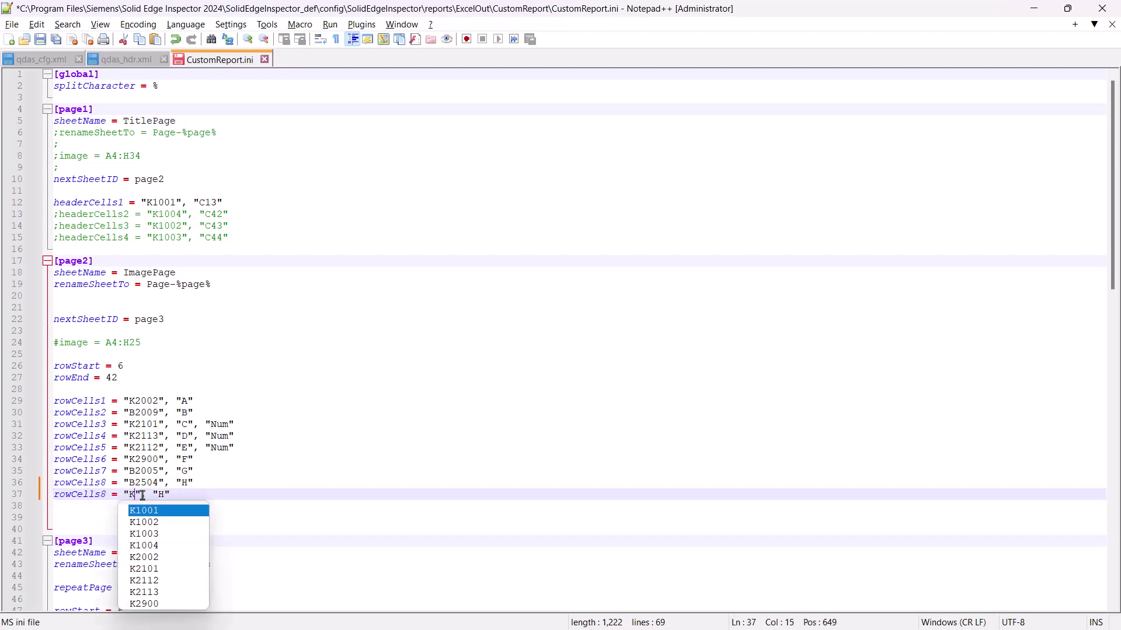
type("5555")
left_click(183, 496)
type("I")
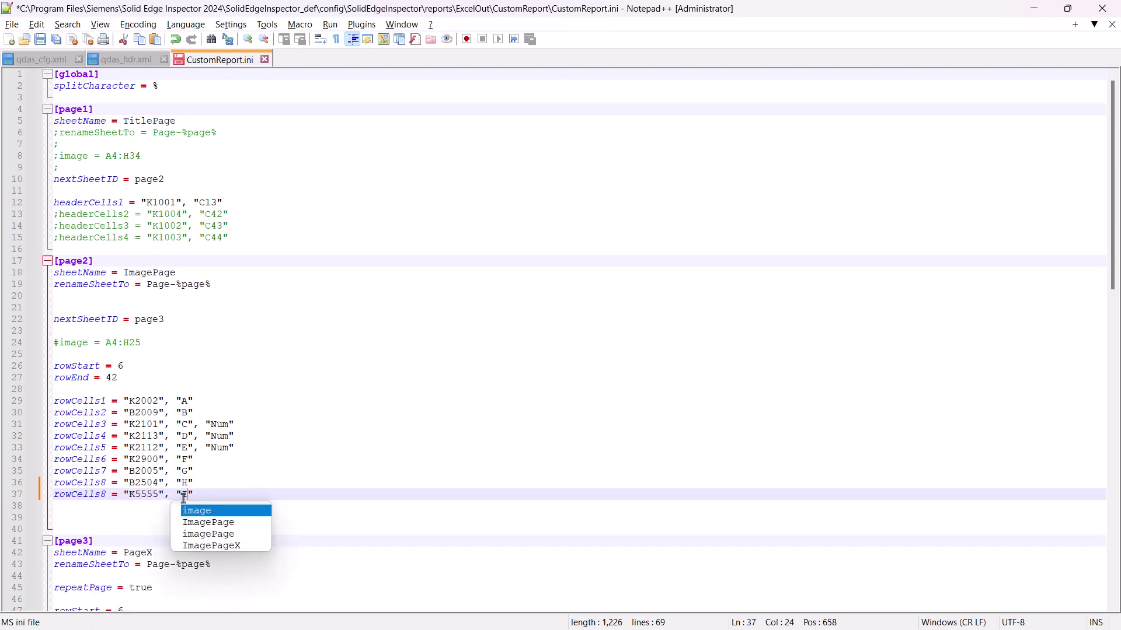
key("End")
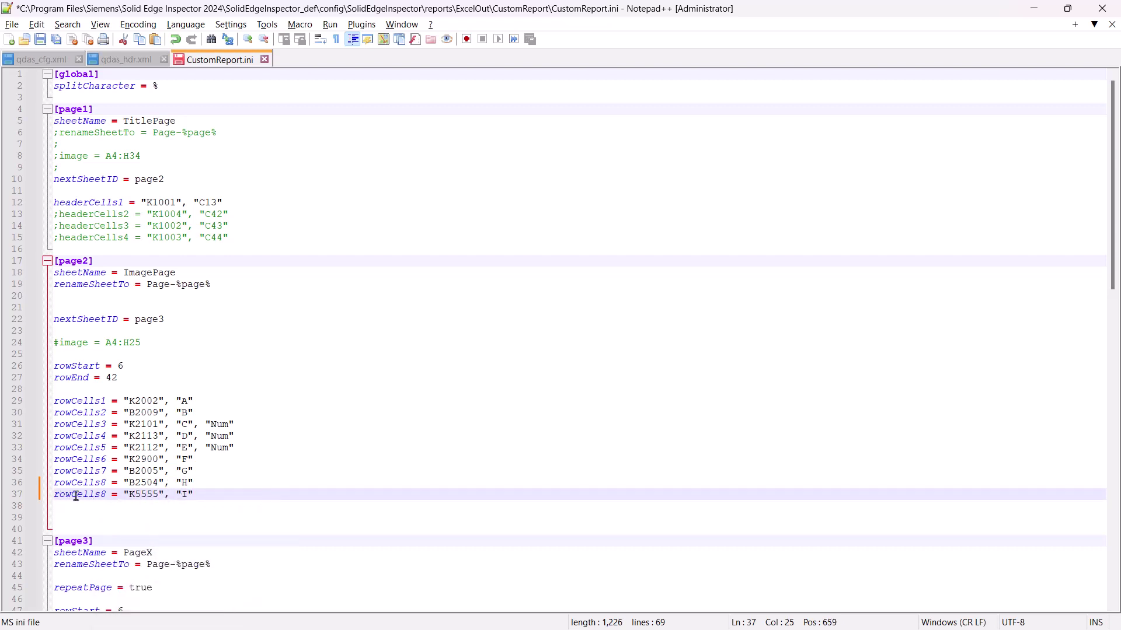
left_click_drag(52, 495, 208, 493)
scroll(208, 494, "down", 1)
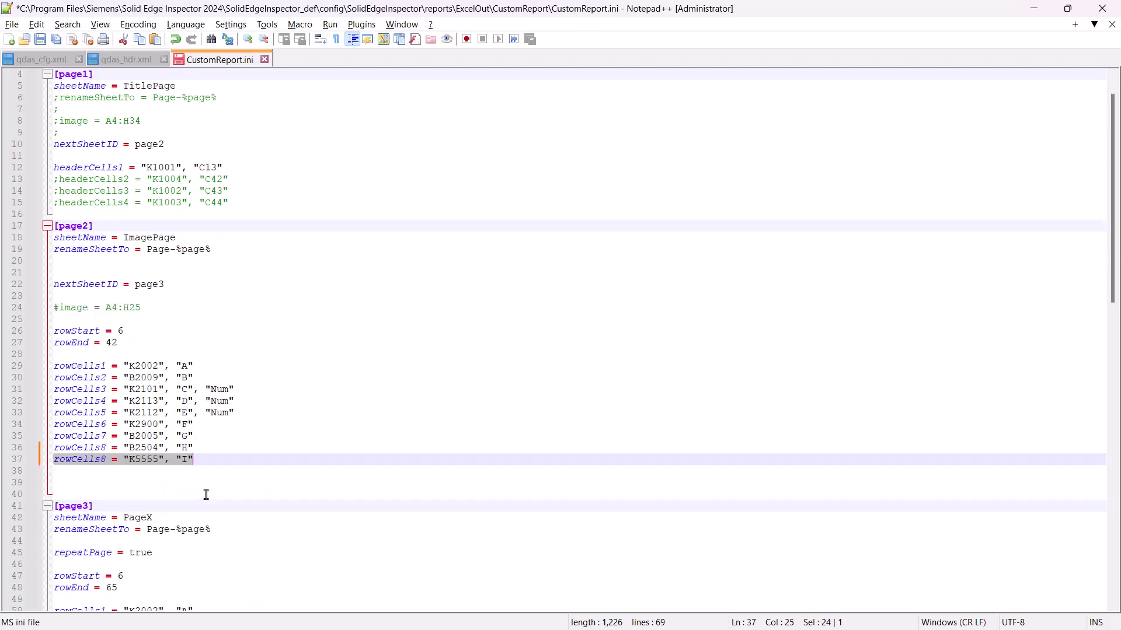
scroll(184, 497, "down", 7)
Add the K5555 mapping to the page3 section, index both as rowCells9, and save
left_click(100, 459)
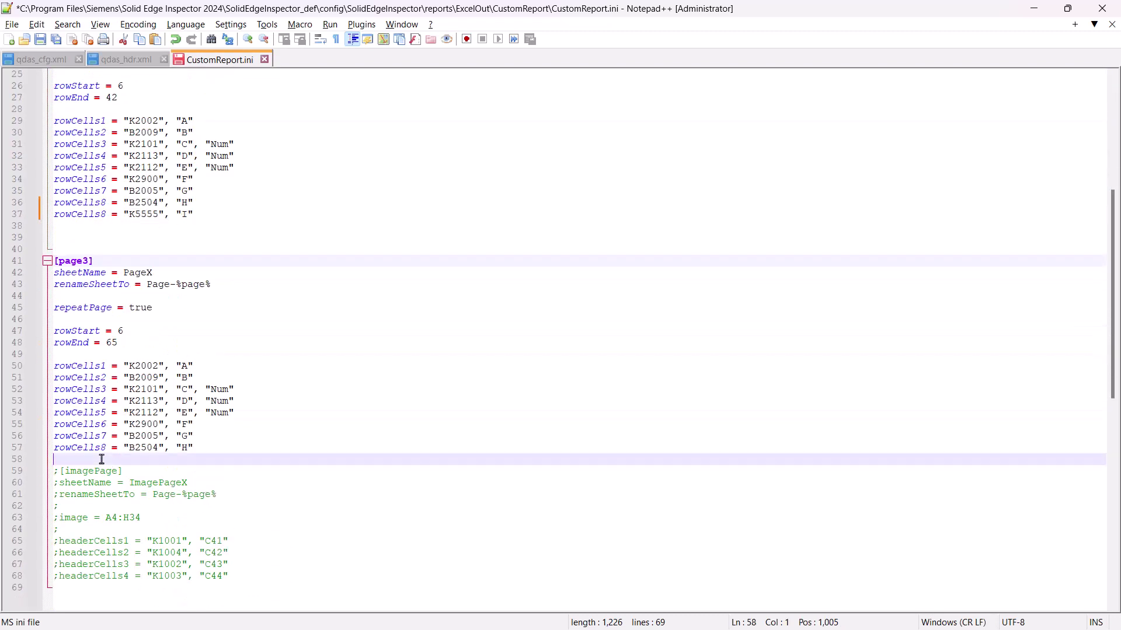
key("ctrl+v")
key("Return")
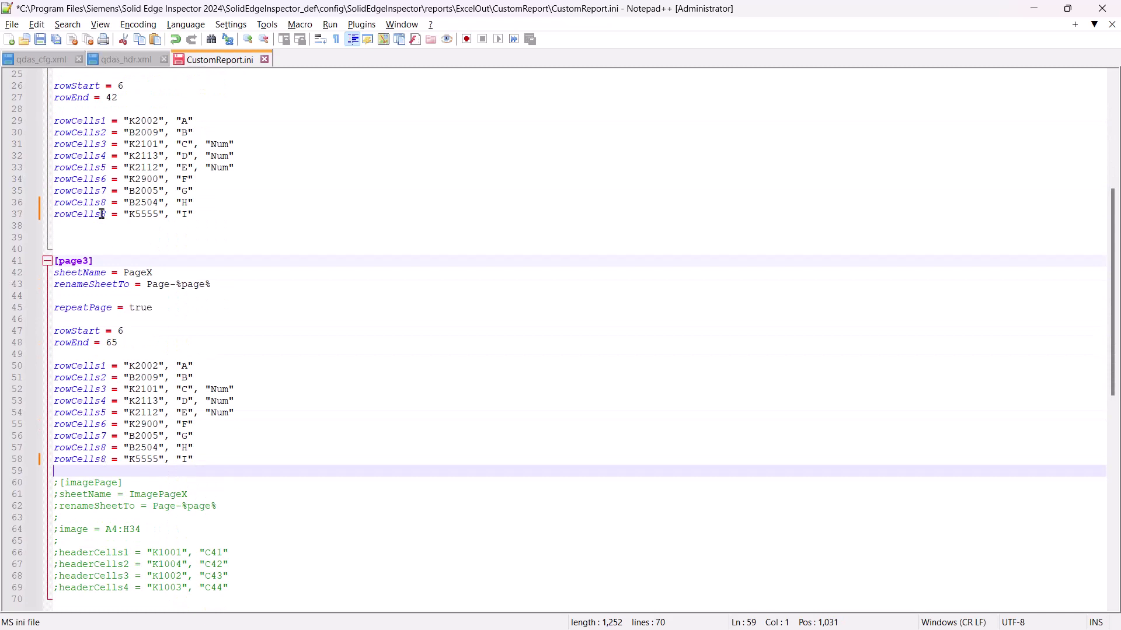
left_click(105, 215)
type("9")
left_click(105, 460)
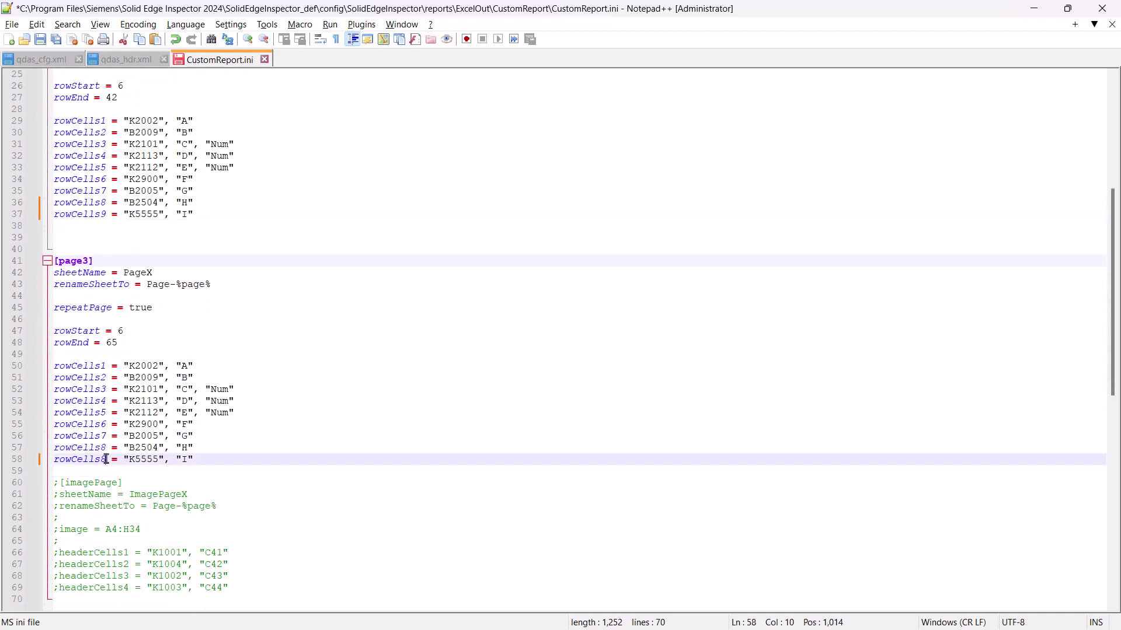
key("shift+Left")
type("9")
left_click(46, 39)
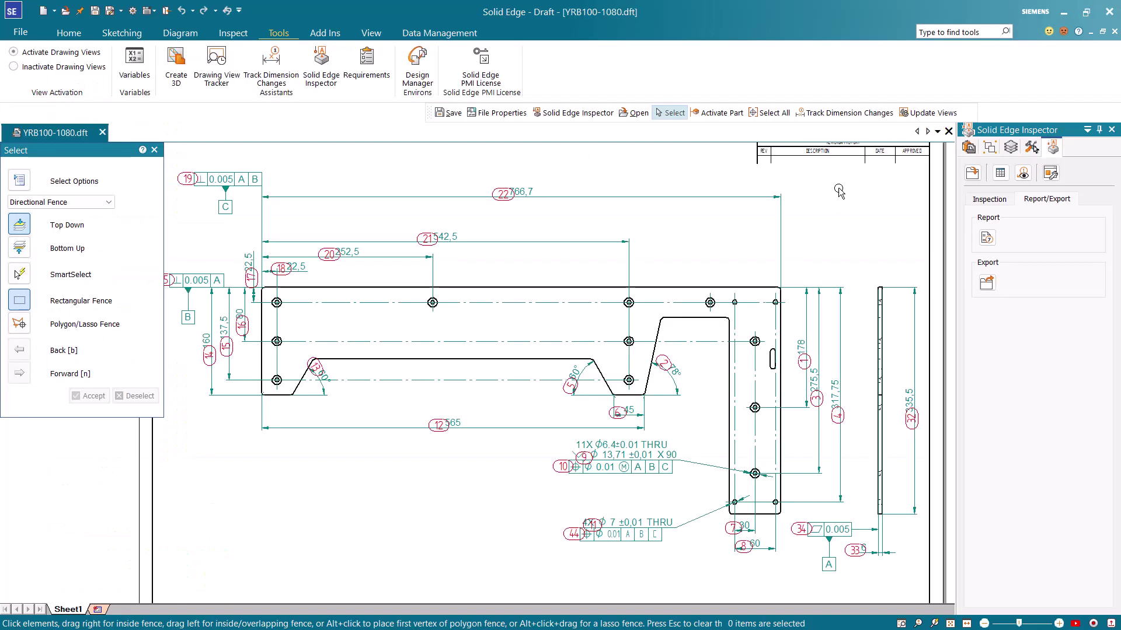
Close the drawing without saving and reopen YRB100-1080.dft from Recent
left_click(1108, 12)
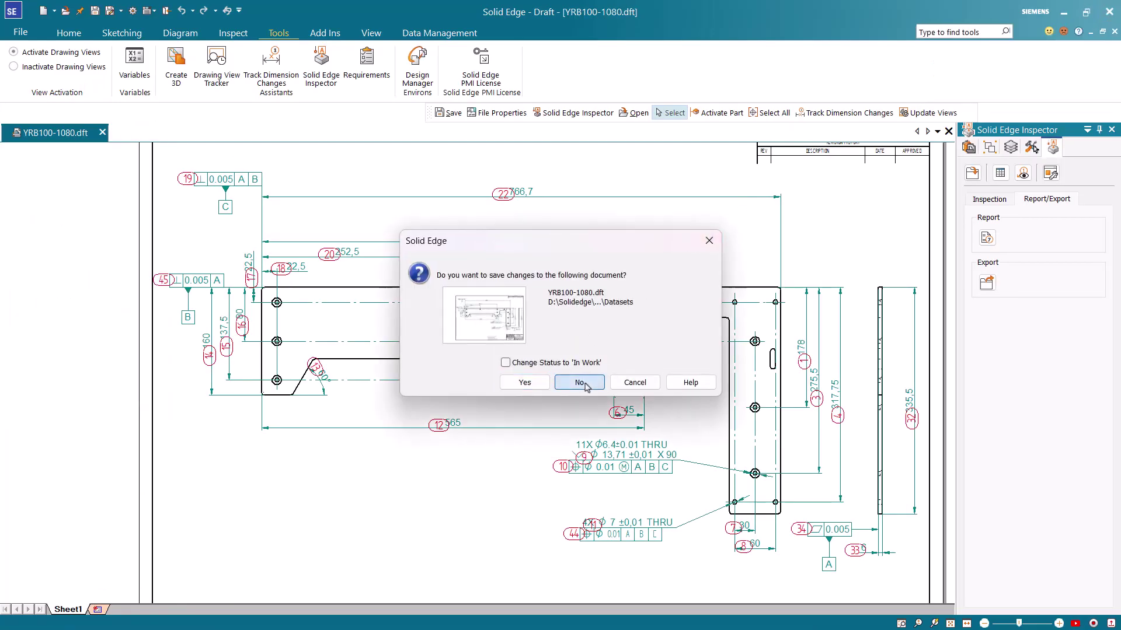
left_click(580, 383)
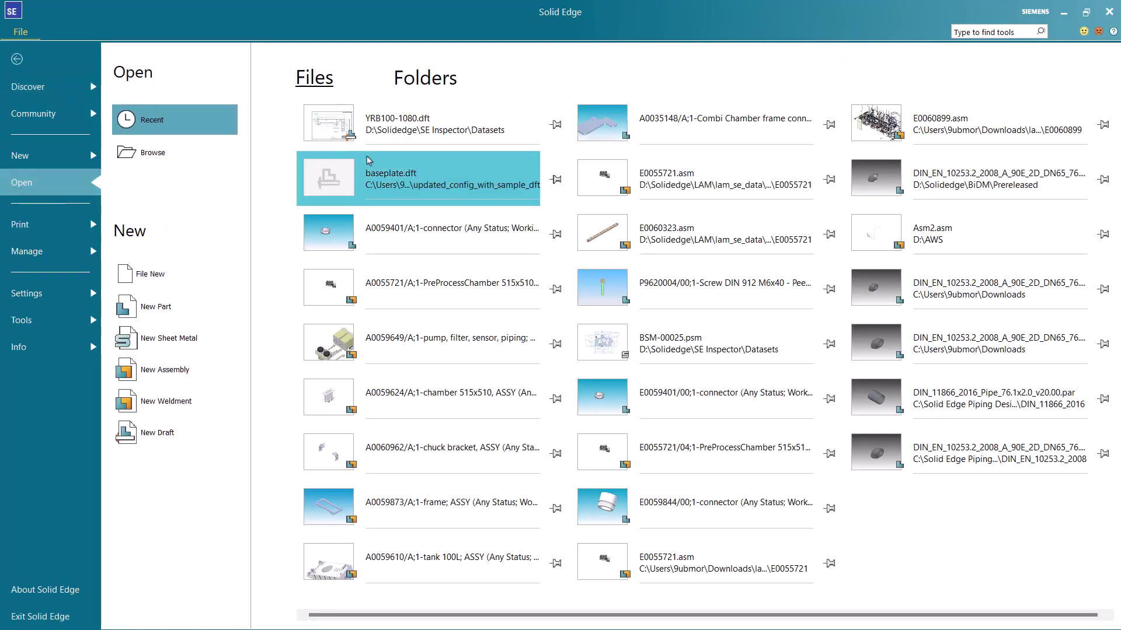
left_click(416, 129)
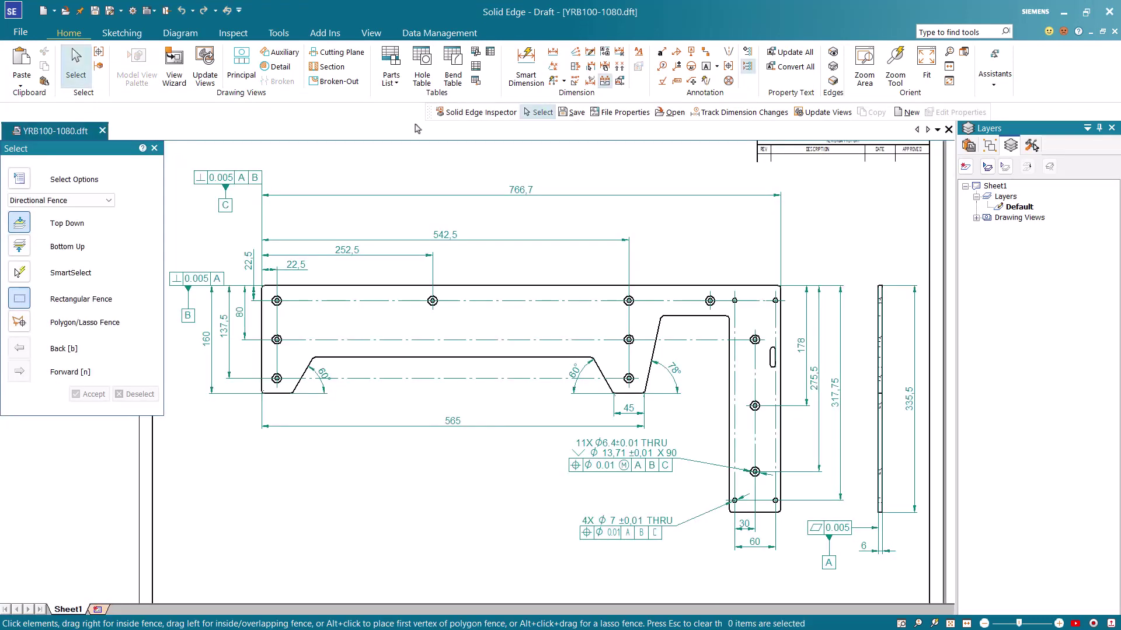
Enable Solid Edge Inspector and balloon every dimension and annotation
left_click(279, 32)
left_click(324, 81)
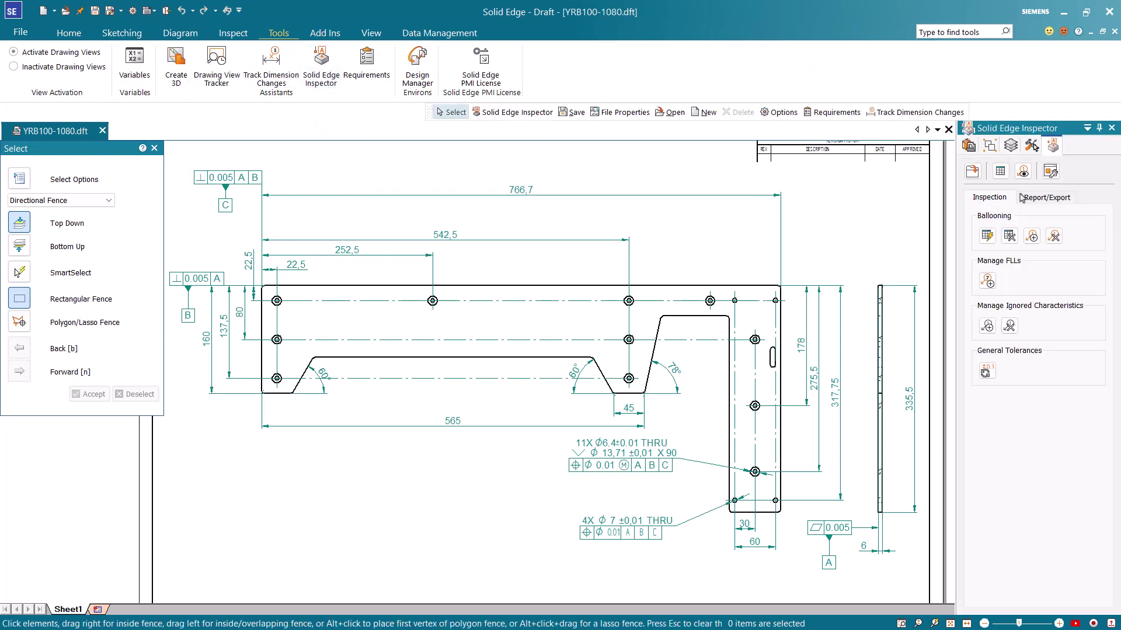
left_click(987, 237)
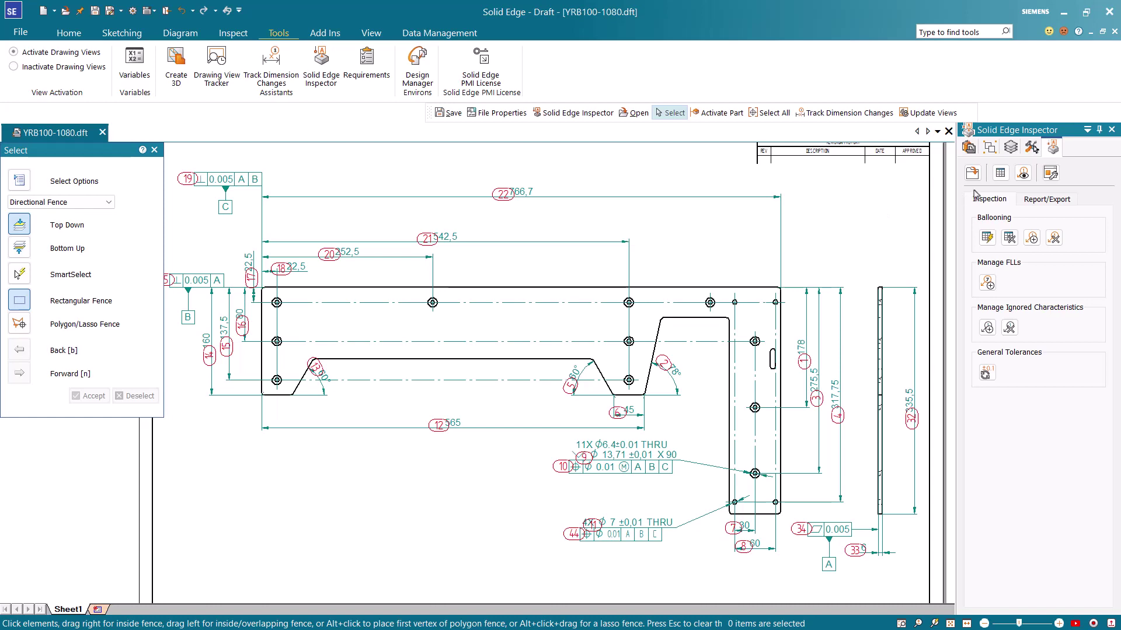
Enter CMM for characteristics 1–3 and Gauge for 4 under K5555, then commit
left_click(1000, 174)
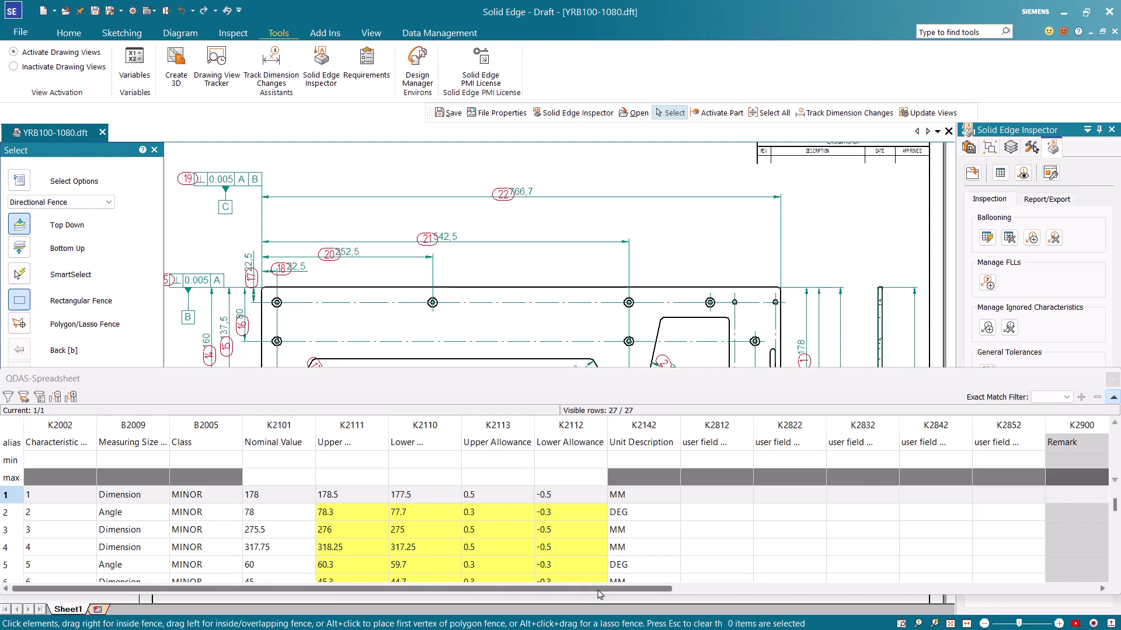
mouse_move(592, 589)
left_mouse_down()
mouse_move(780, 589)
mouse_move(1080, 544)
left_mouse_up()
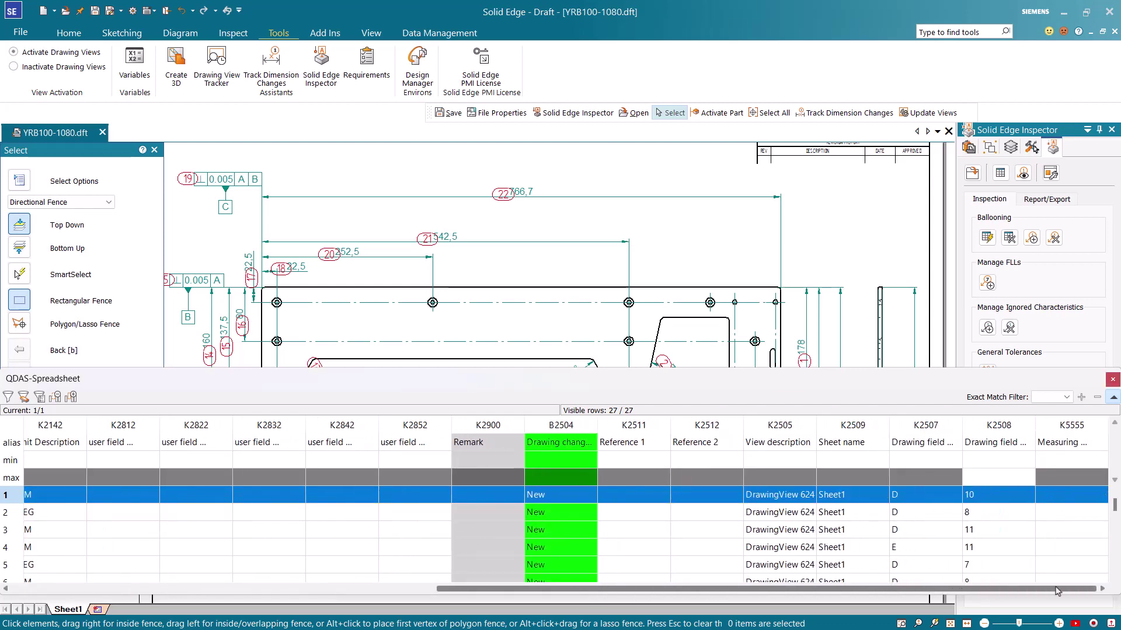
left_click(1083, 449)
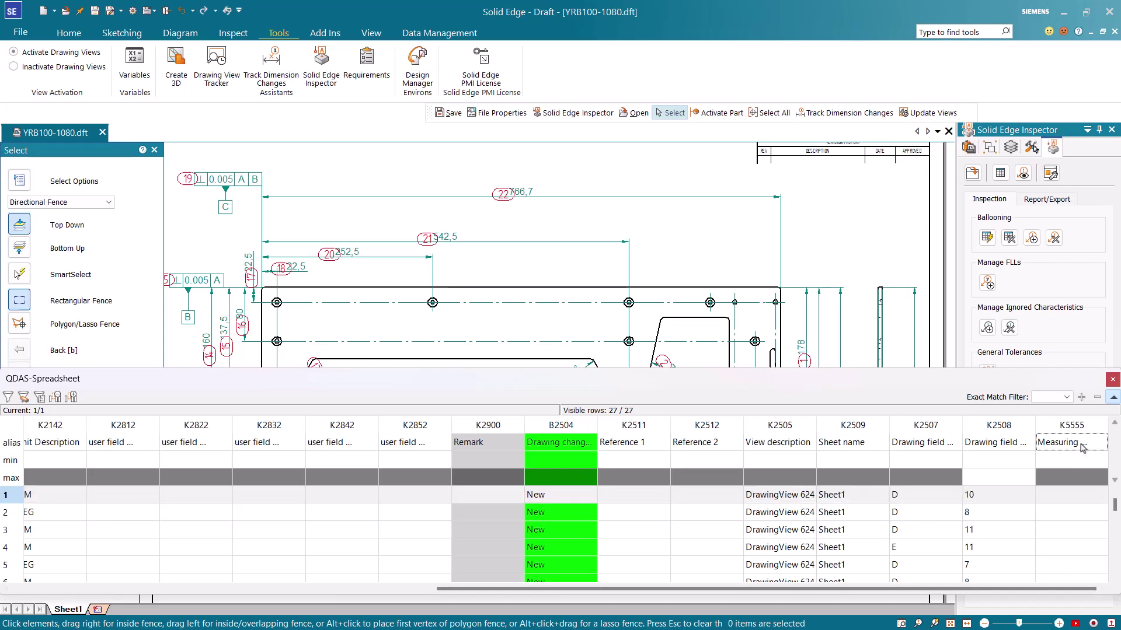
left_click(1060, 496)
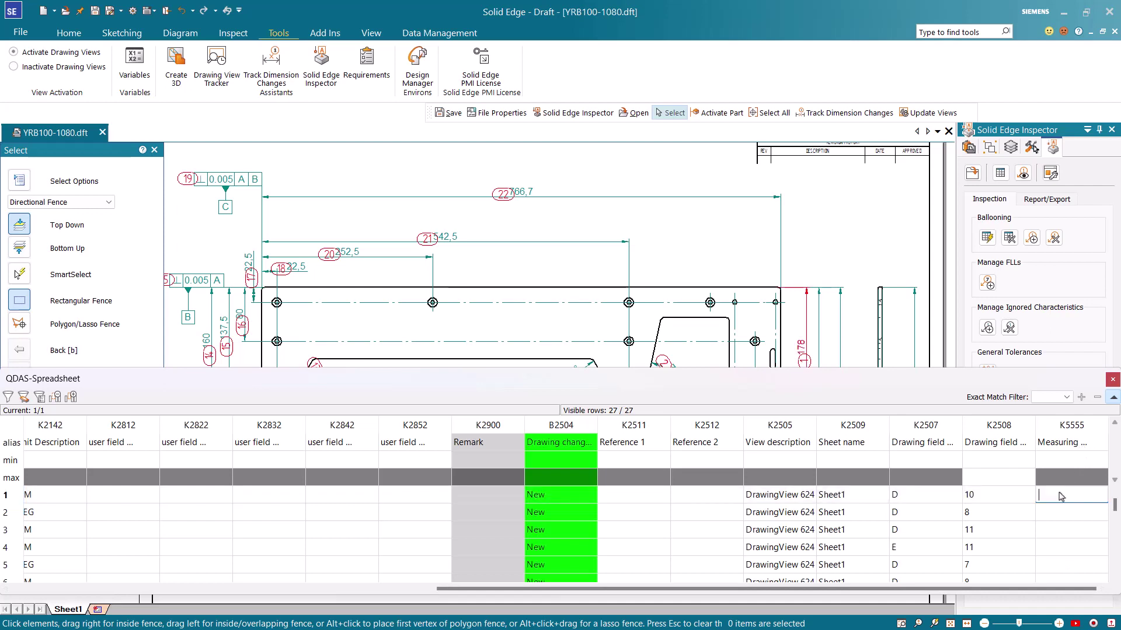
type("CMM")
key("Return")
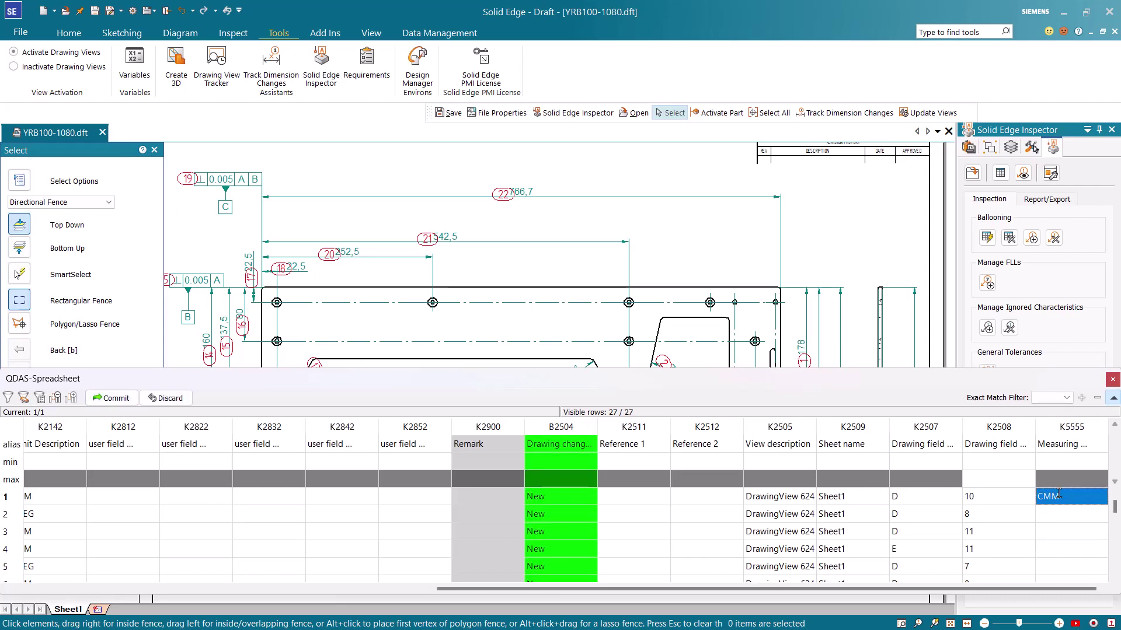
left_click(1058, 516)
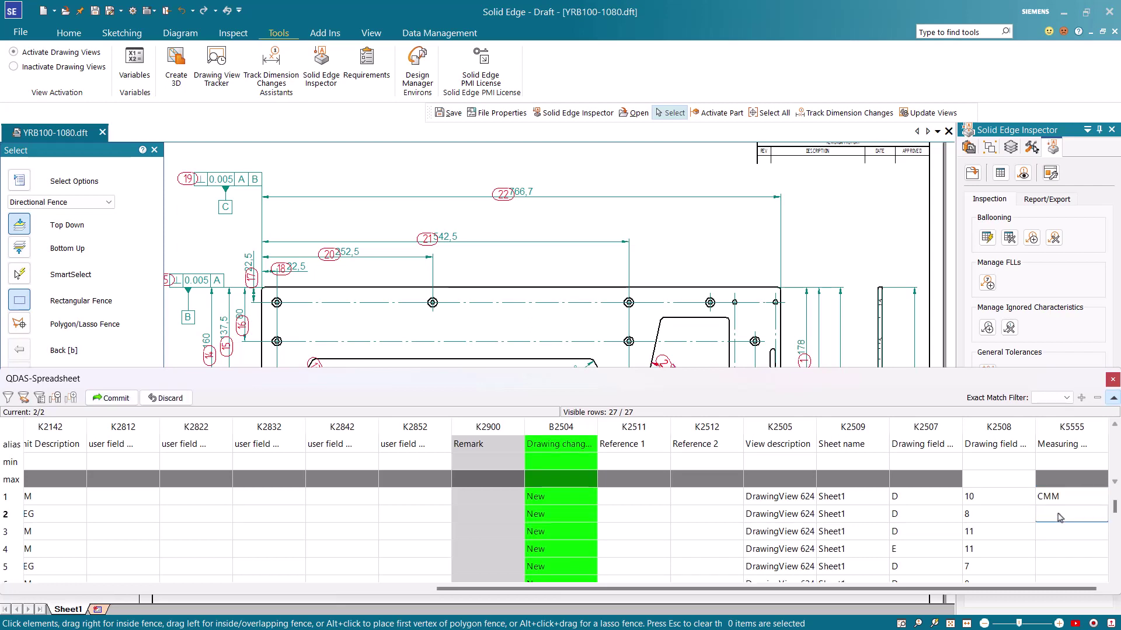
type("CMM")
key("Return")
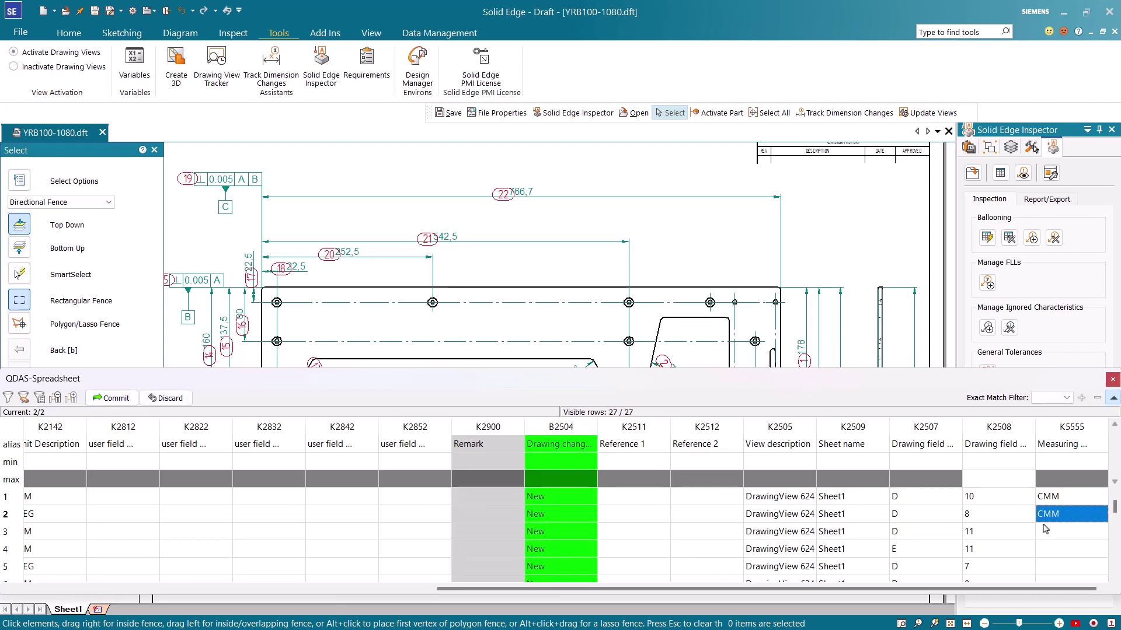
left_click(1056, 531)
left_click(1051, 535)
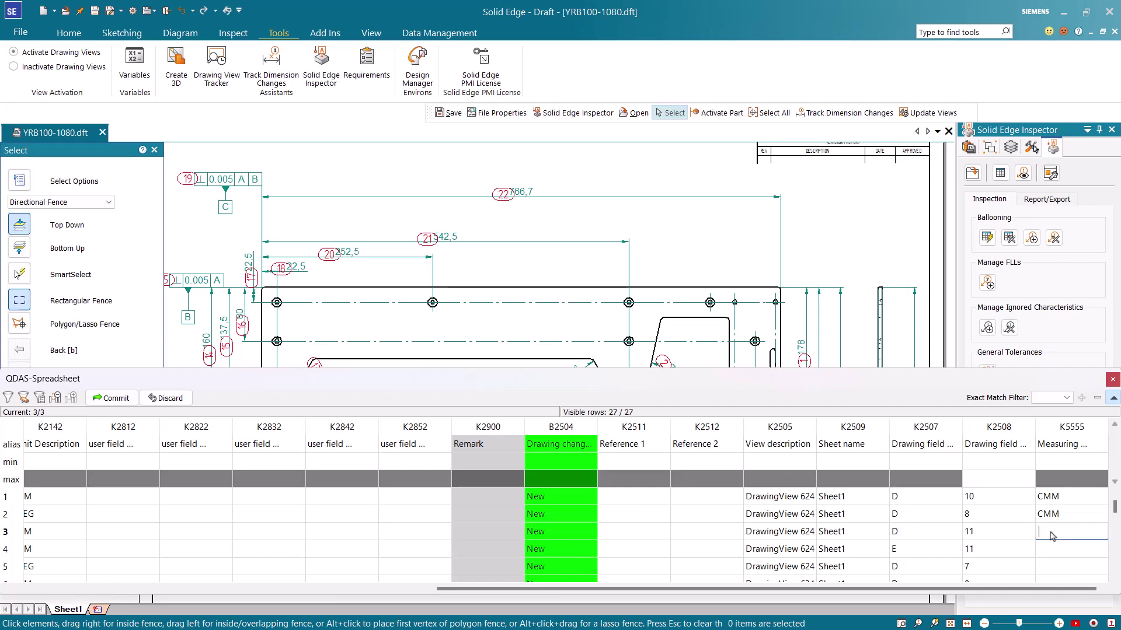
type("CM")
key("Return")
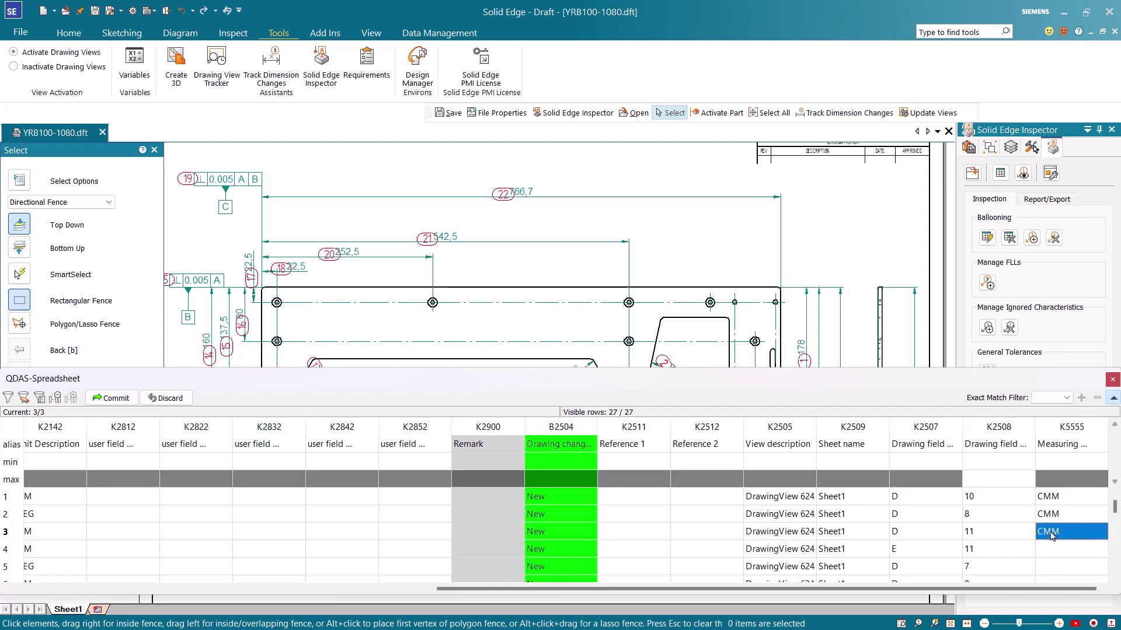
double_click(1049, 554)
type("Gauge")
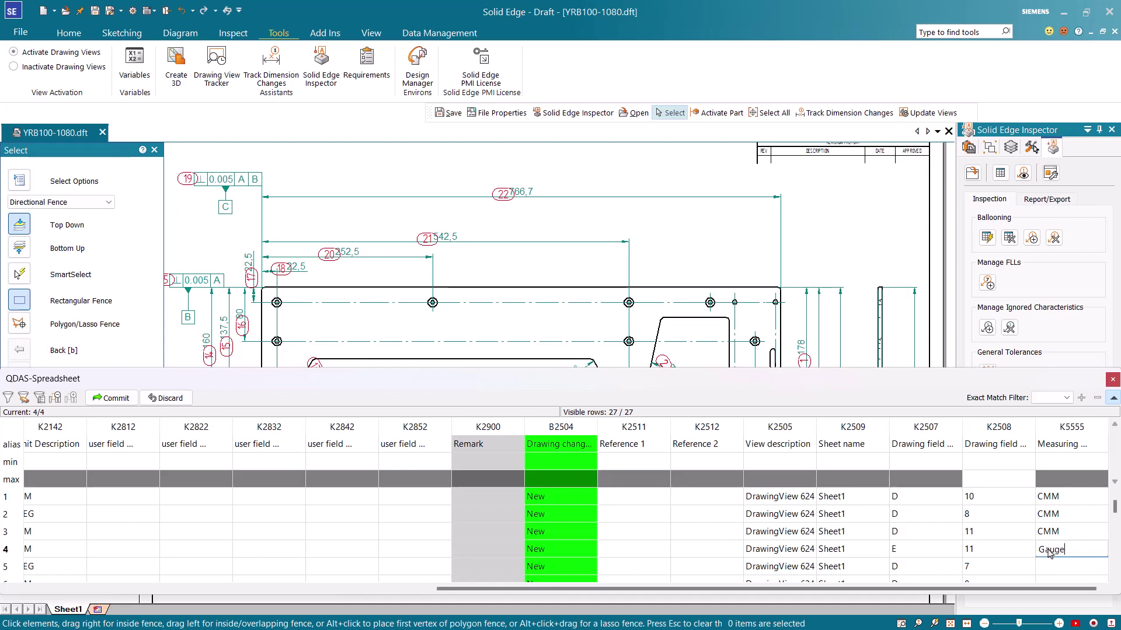
key("Return")
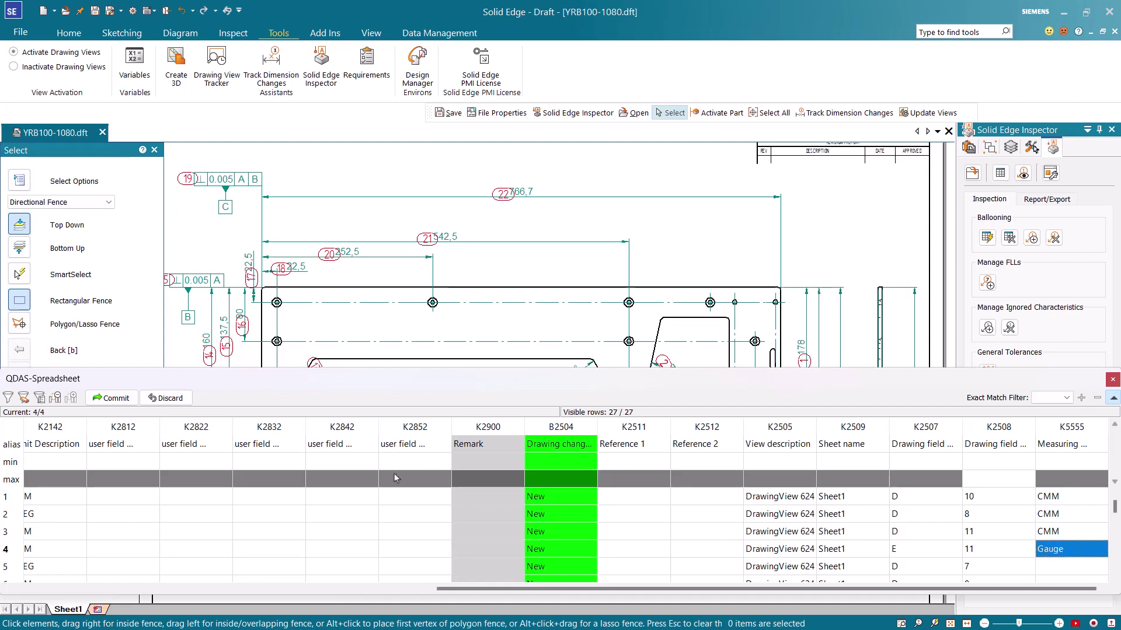
left_click(115, 398)
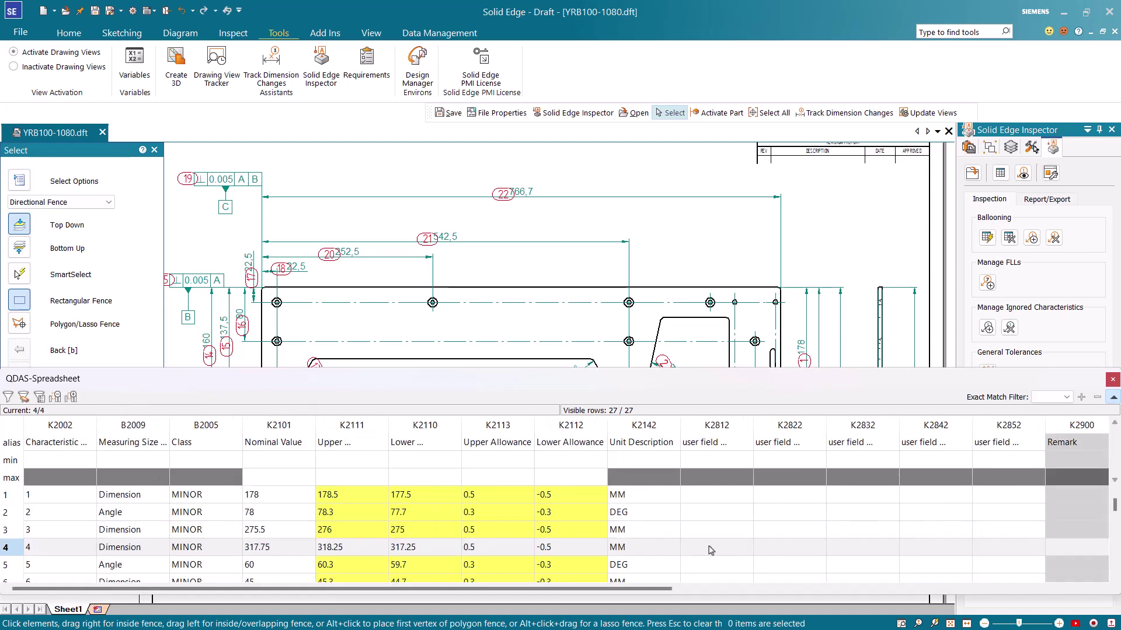
left_click_drag(450, 589, 876, 593)
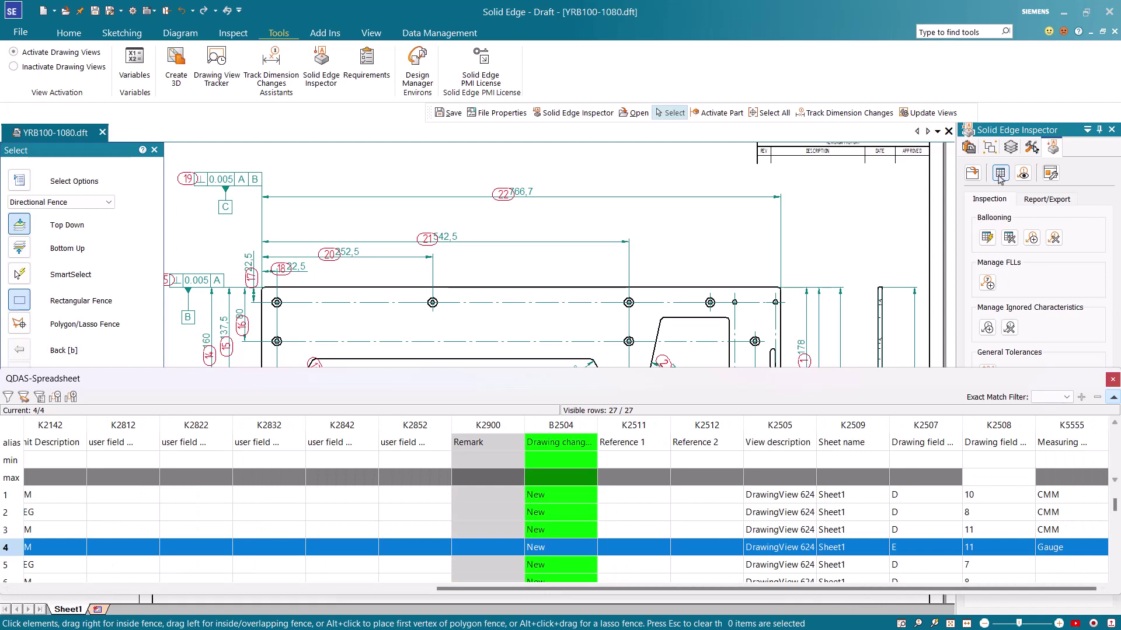
Generate a CustomReport-type report named 'YRB100-1080 RevA'
left_click(1038, 202)
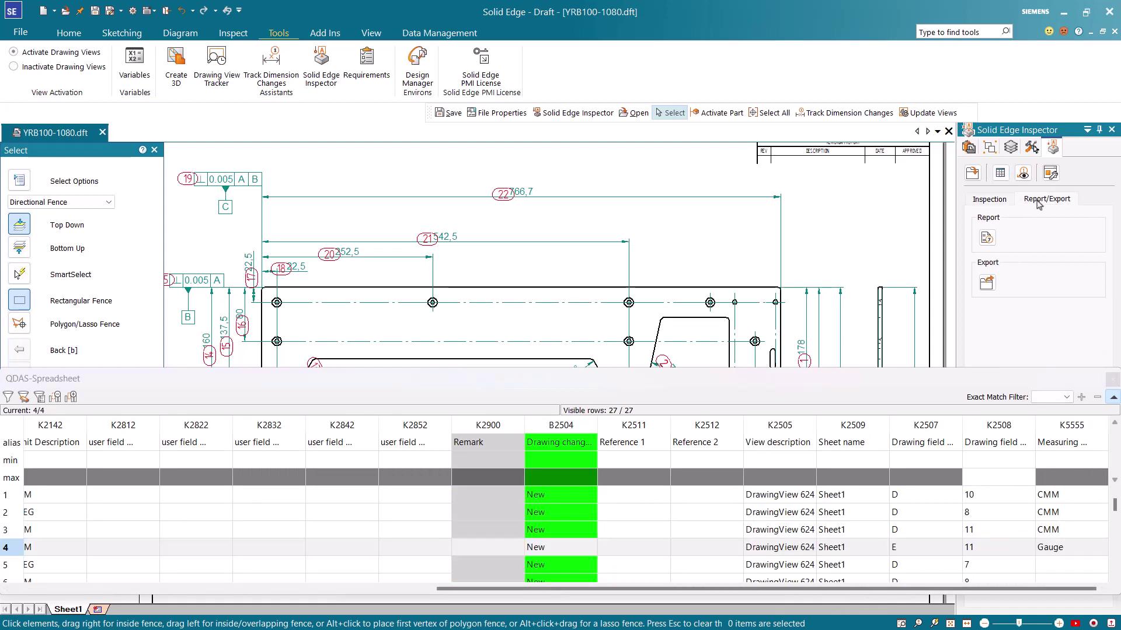
left_click(987, 238)
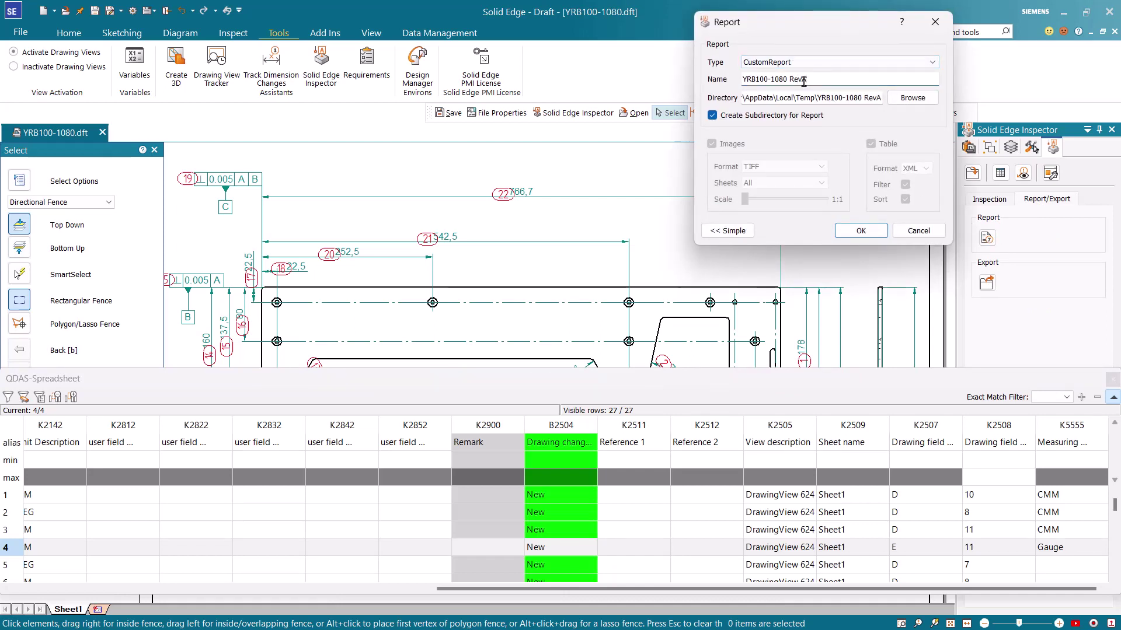
left_click(853, 235)
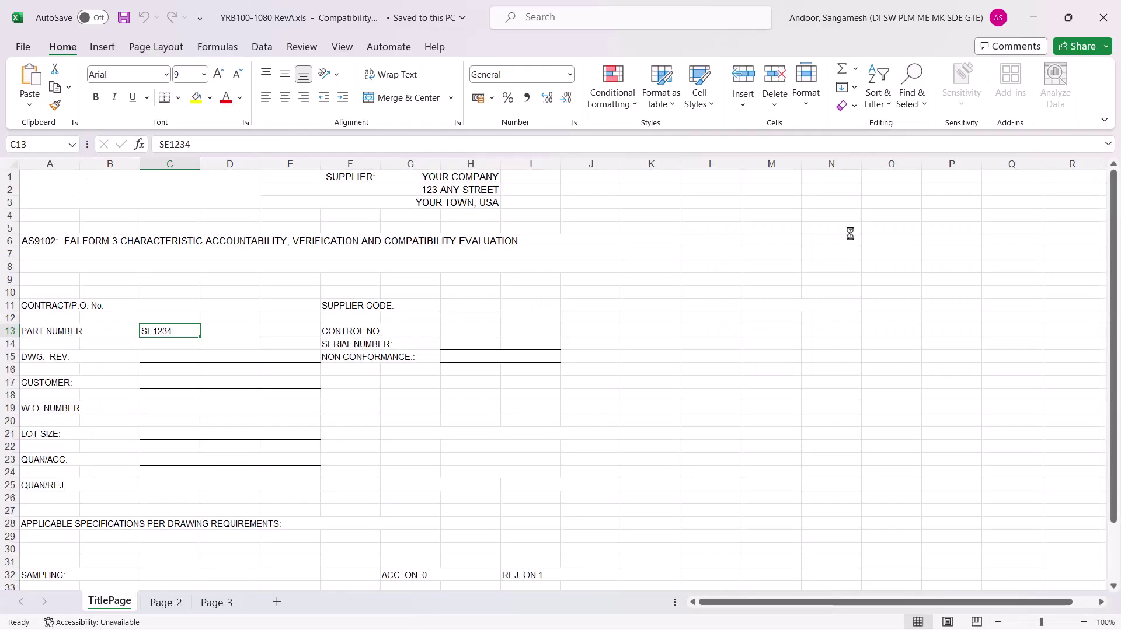
Check the K5555 header in I4 and the CMM/Gauge values in I6:I9 on Page-2
left_click(166, 602)
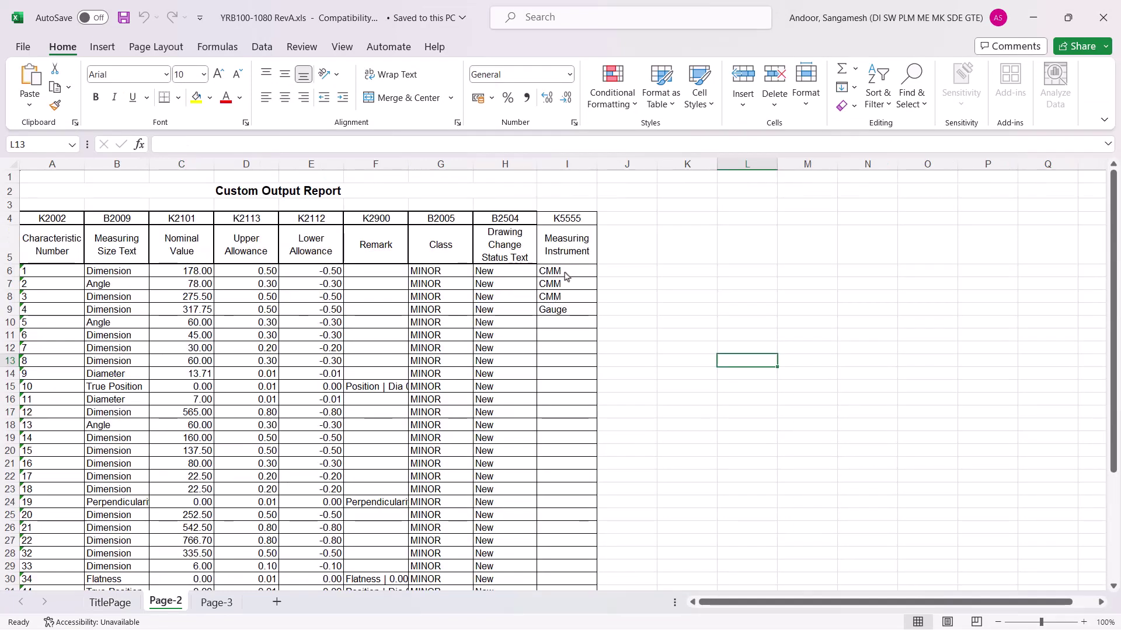
left_click(578, 219)
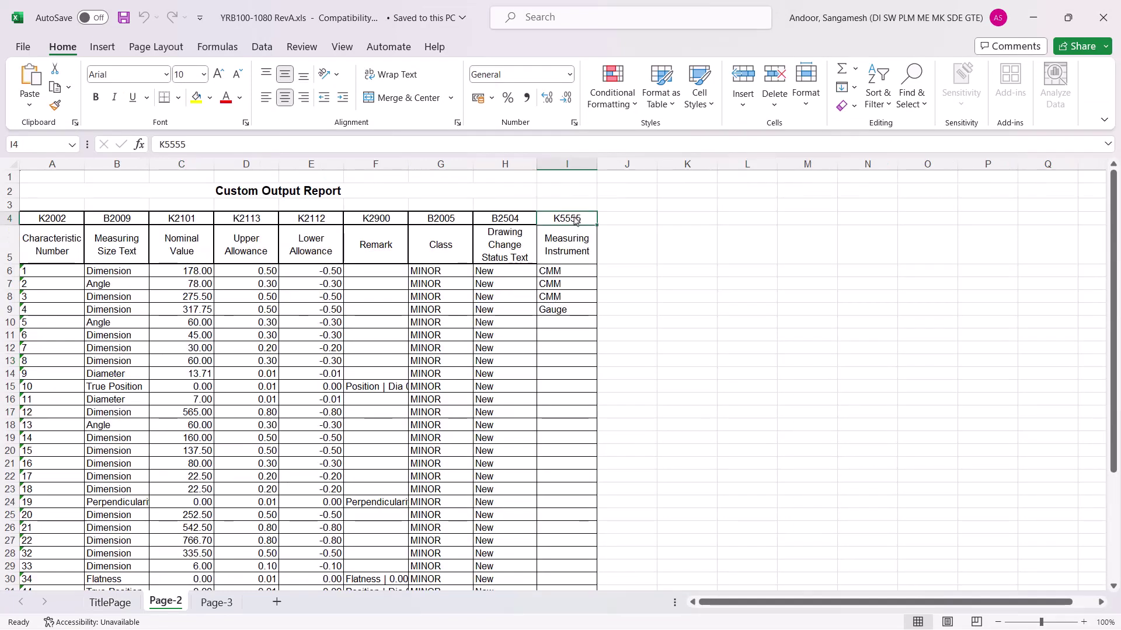
left_click_drag(570, 271, 570, 311)
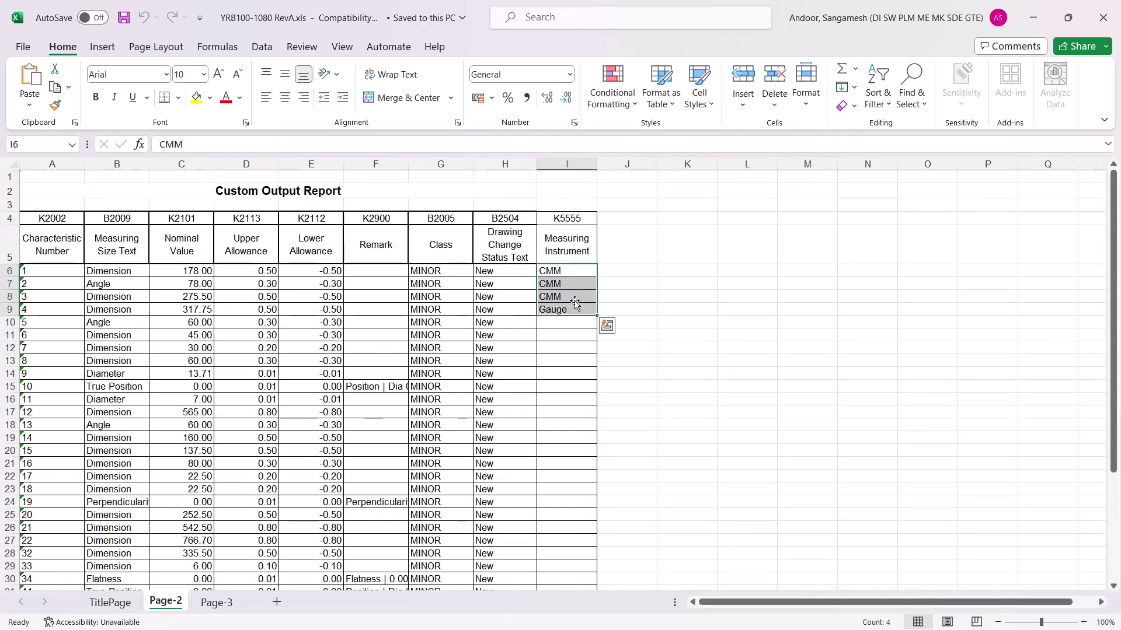
left_click(667, 284)
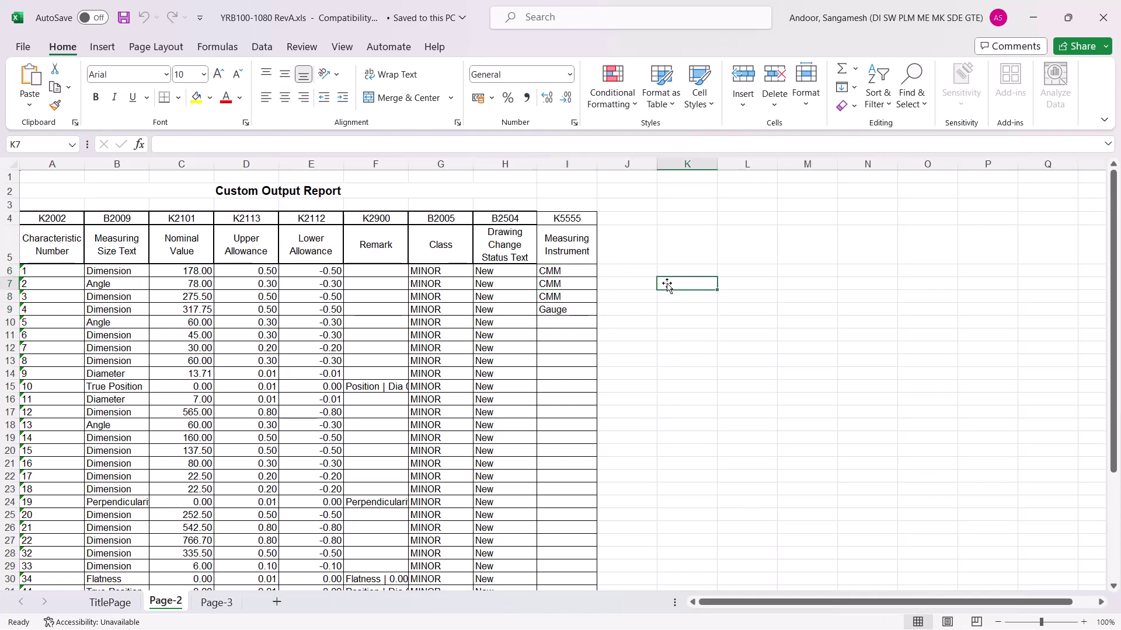